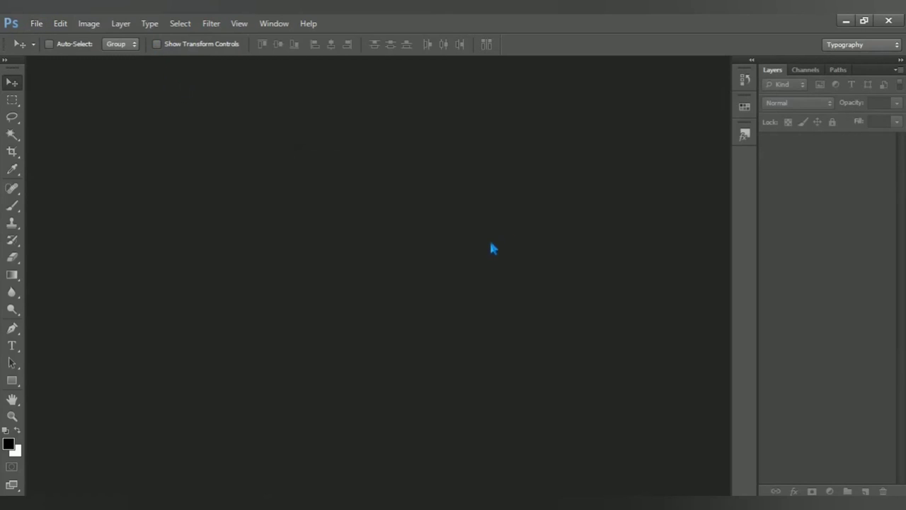
# Step: Create a new white 2560 × 1440 px document at 300 pixels/inch from the size presets
pyautogui.click(494, 147)
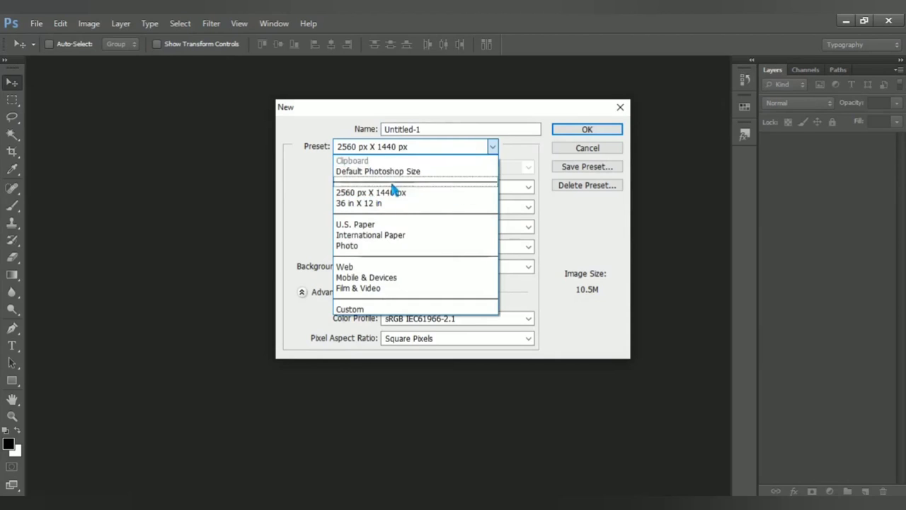
pyautogui.click(418, 193)
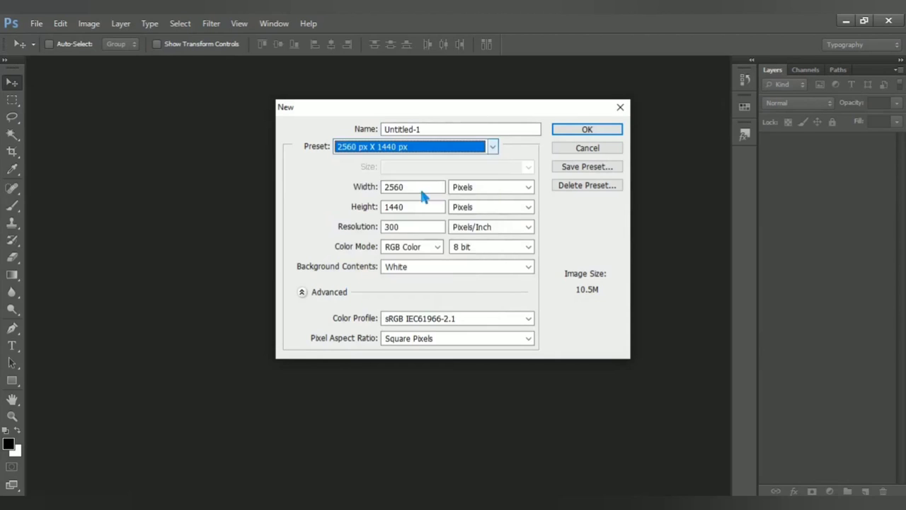
pyautogui.click(579, 132)
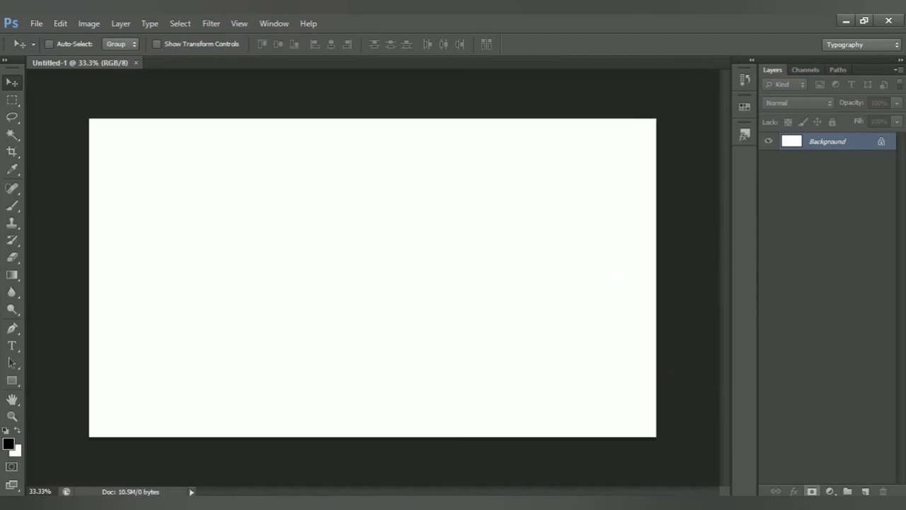
# Step: Add a Solid Color fill layer, Color Fill 1, in dark green #283225
pyautogui.click(830, 491)
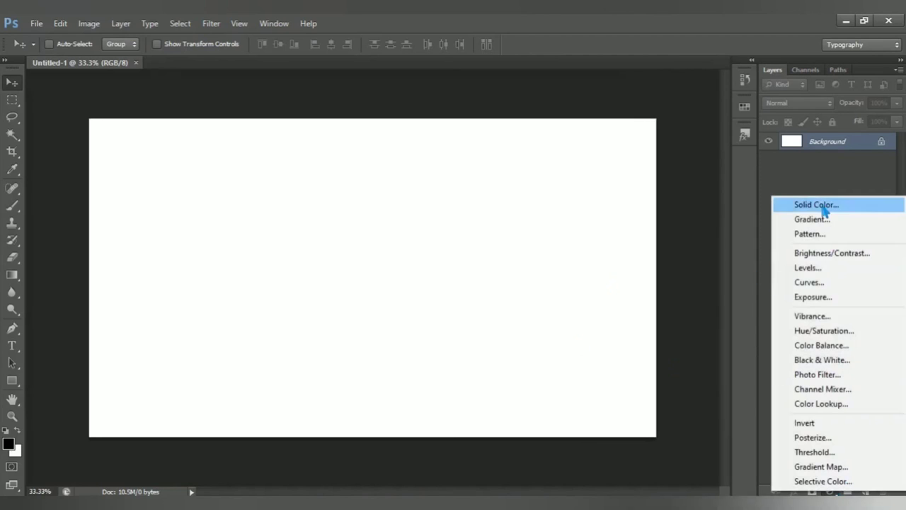
pyautogui.click(880, 209)
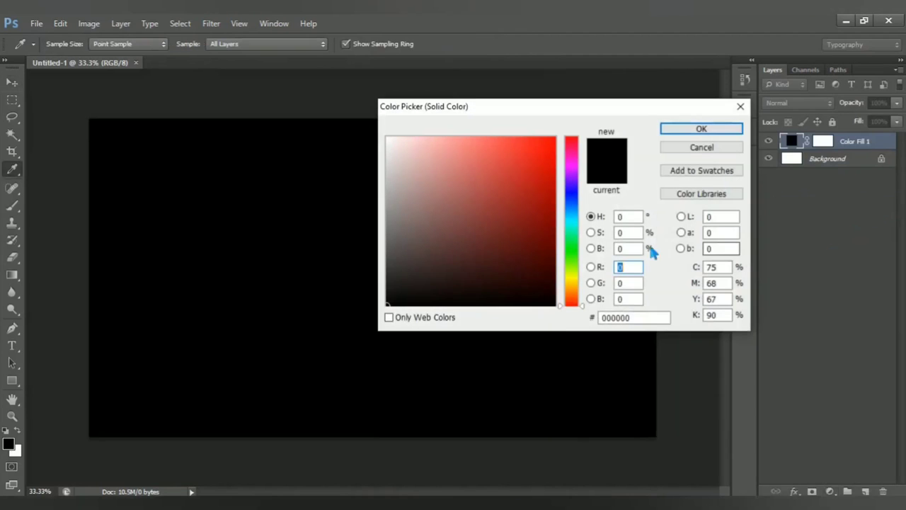
pyautogui.click(641, 320)
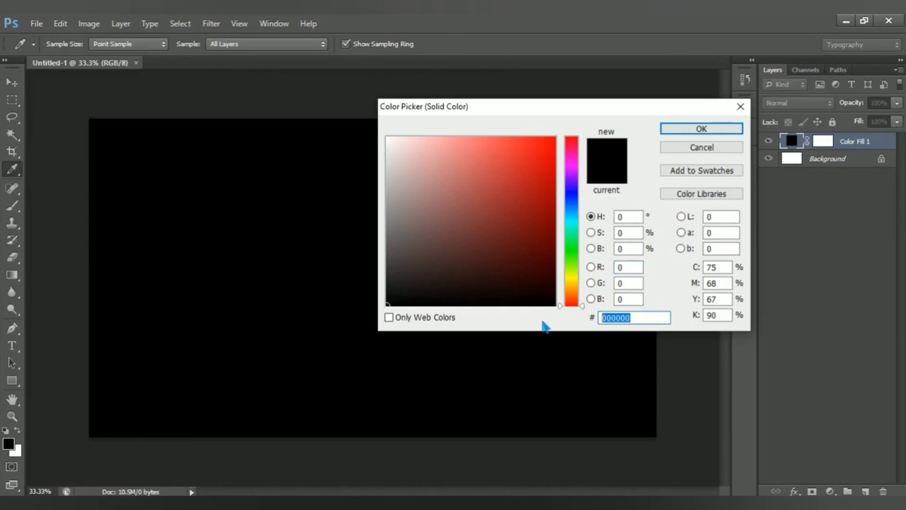
pyautogui.write('28')
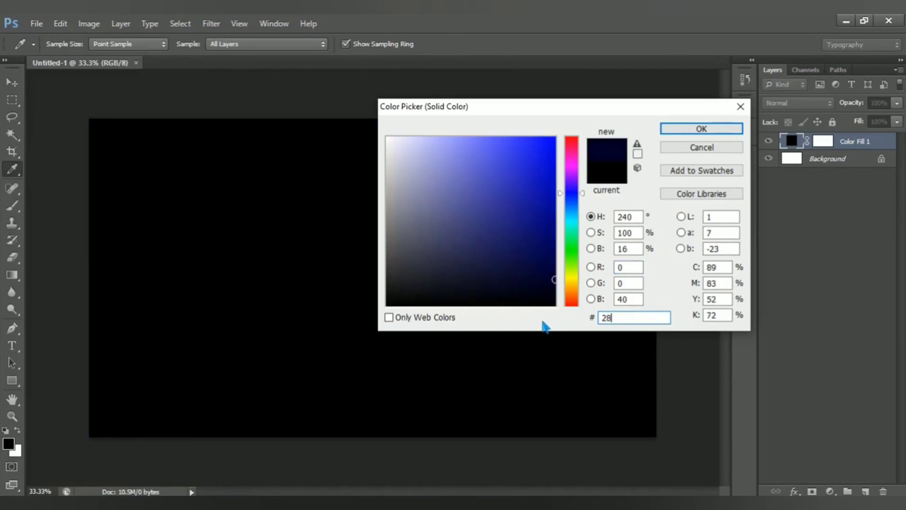
pyautogui.write('3225')
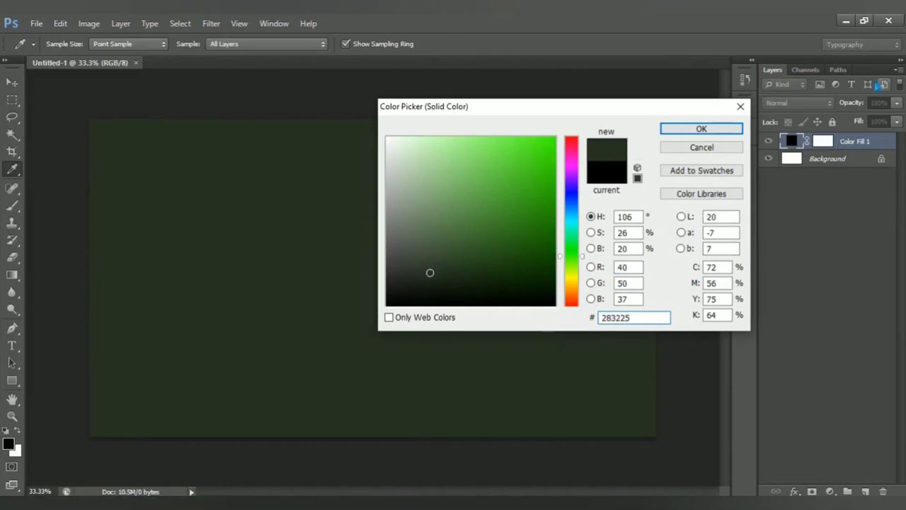
pyautogui.click(694, 134)
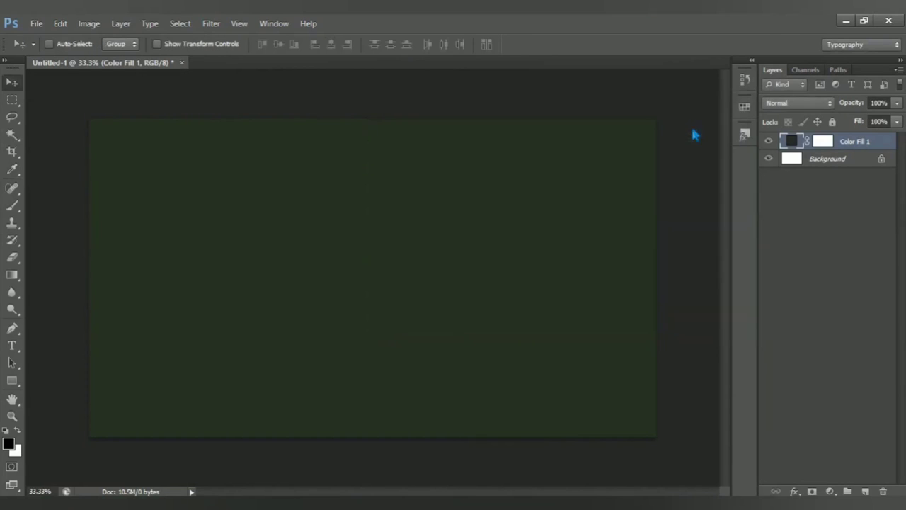
# Step: Open the sunlit forest road photo
pyautogui.click(36, 27)
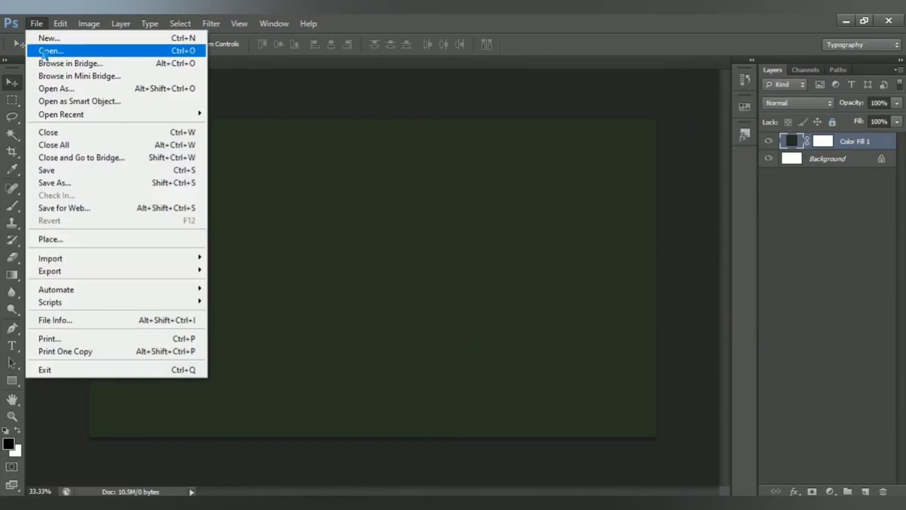
pyautogui.click(137, 61)
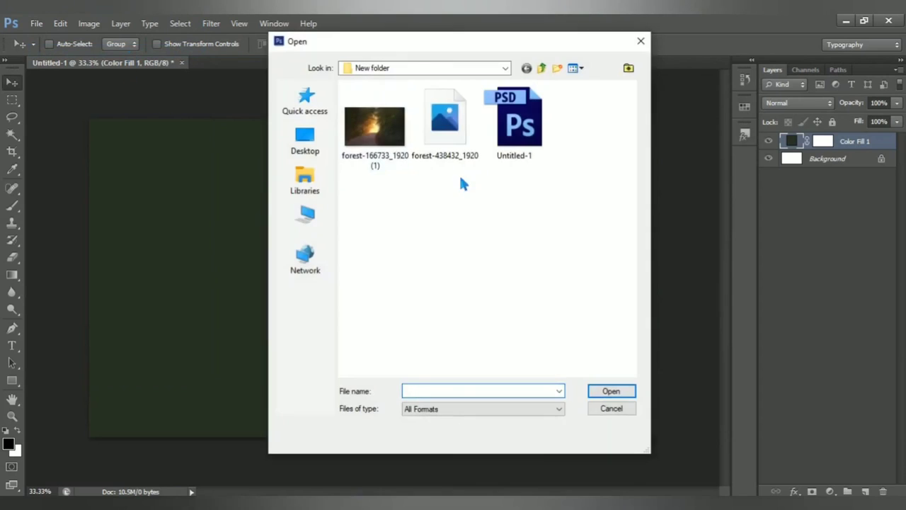
pyautogui.click(393, 135)
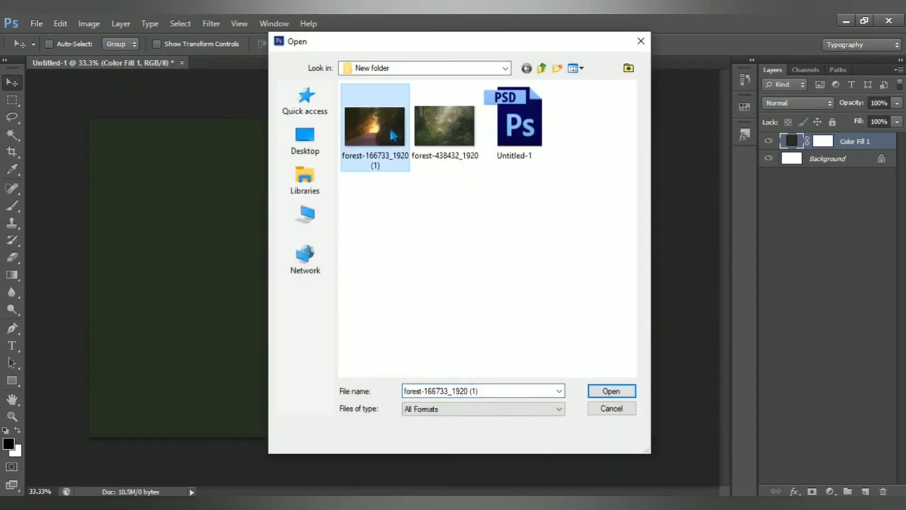
pyautogui.click(614, 393)
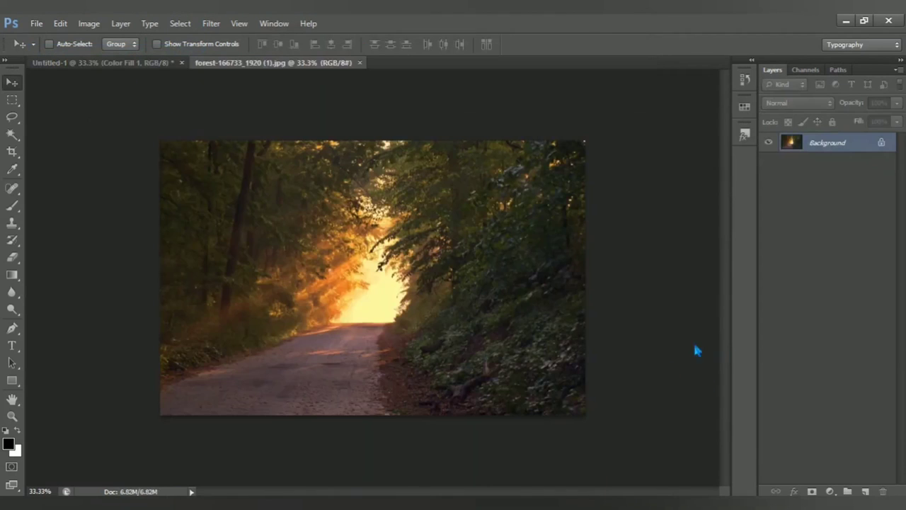
# Step: Bring the forest photo into Untitled-1 as Layer 1, scaled to about 155% to fill the canvas
pyautogui.moveTo(350, 284)
pyautogui.mouseDown()
pyautogui.moveTo(347, 272)
pyautogui.moveTo(383, 299)
pyautogui.mouseUp()
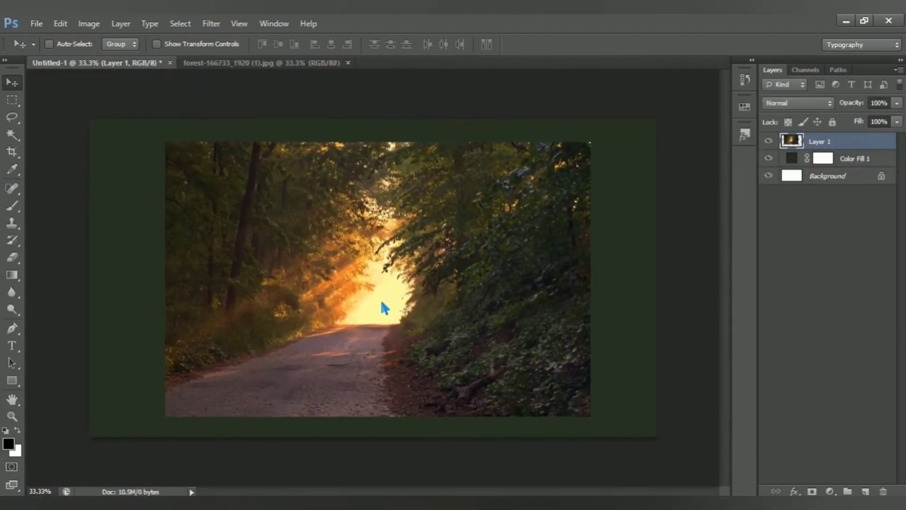
pyautogui.hotkey('ctrl', 't')
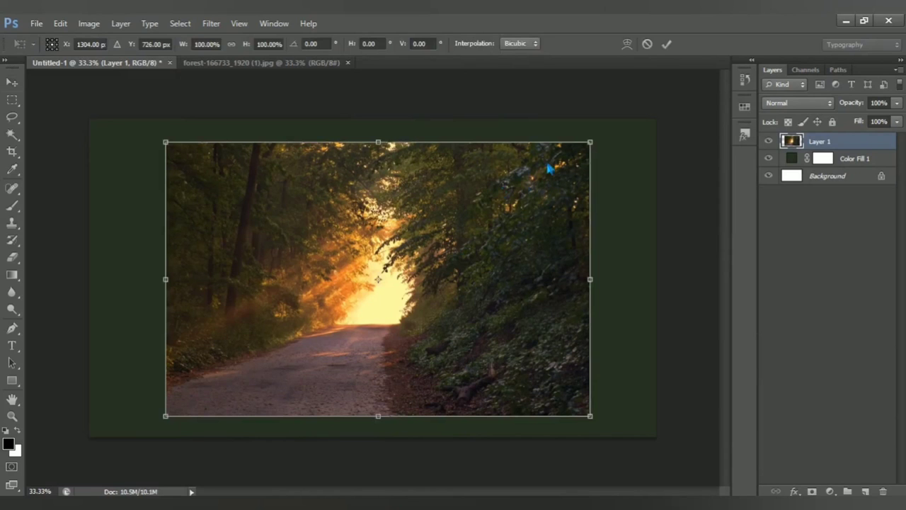
pyautogui.moveTo(591, 142)
pyautogui.mouseDown()
pyautogui.moveTo(674, 109)
pyautogui.moveTo(707, 68)
pyautogui.mouseUp()
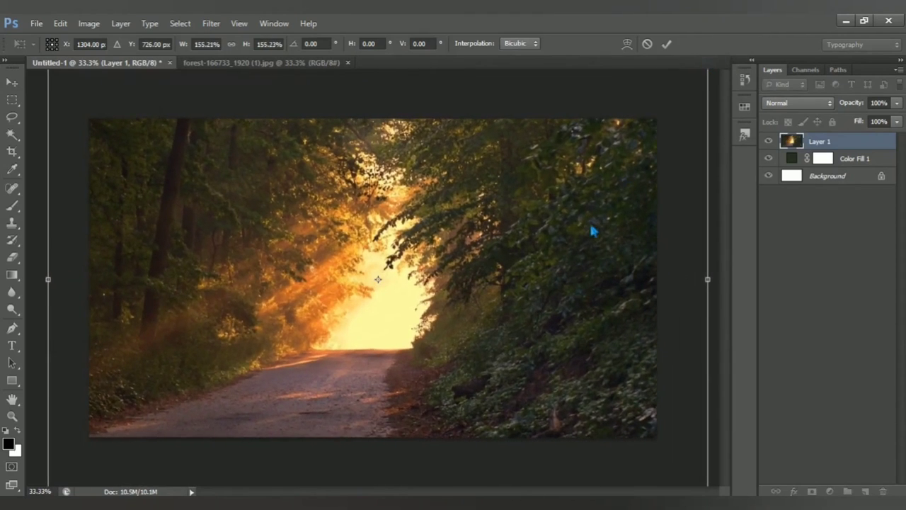
pyautogui.moveTo(586, 228)
pyautogui.mouseDown()
pyautogui.moveTo(587, 261)
pyautogui.moveTo(590, 241)
pyautogui.mouseUp()
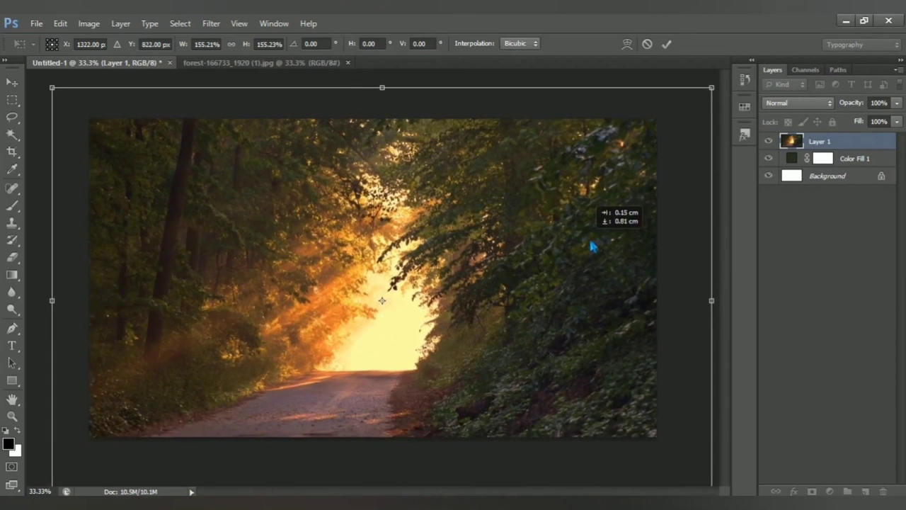
pyautogui.press('Return')
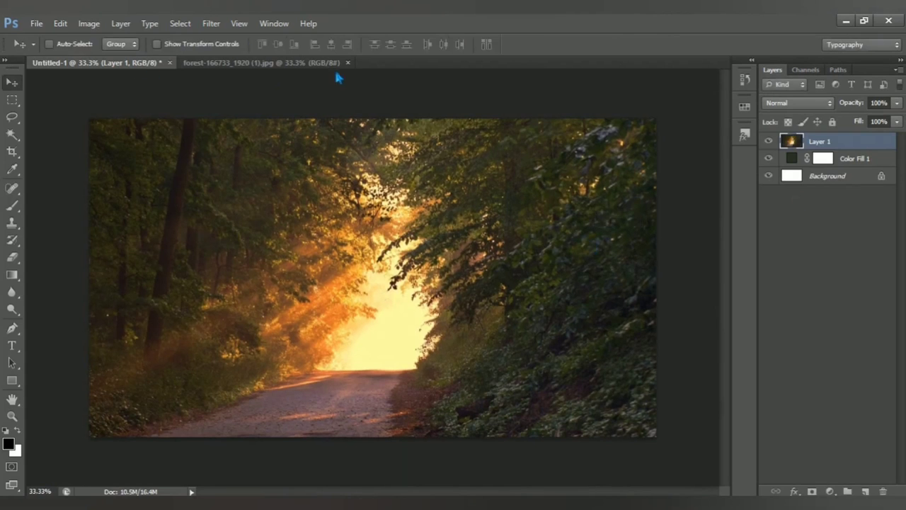
# Step: Close the source photo and blur Layer 1 with an 8.0-pixel Gaussian Blur
pyautogui.click(347, 63)
pyautogui.click(211, 23)
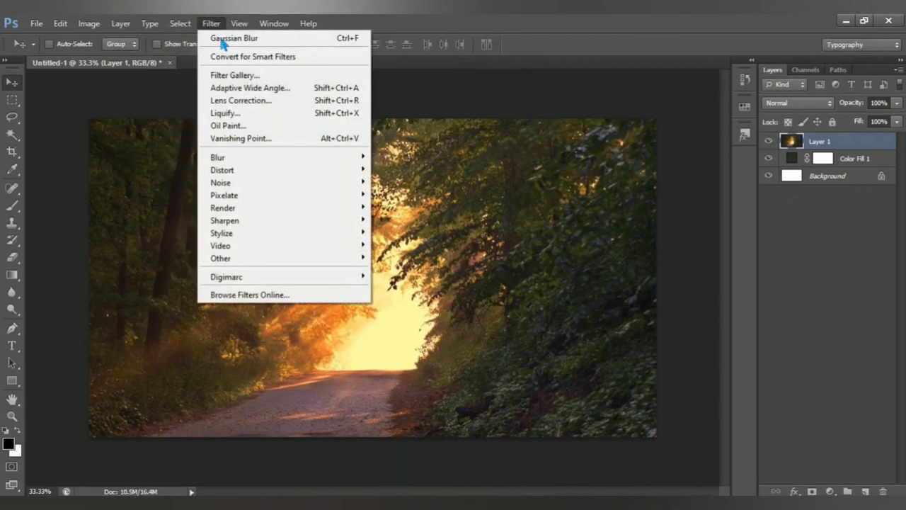
pyautogui.moveTo(217, 157)
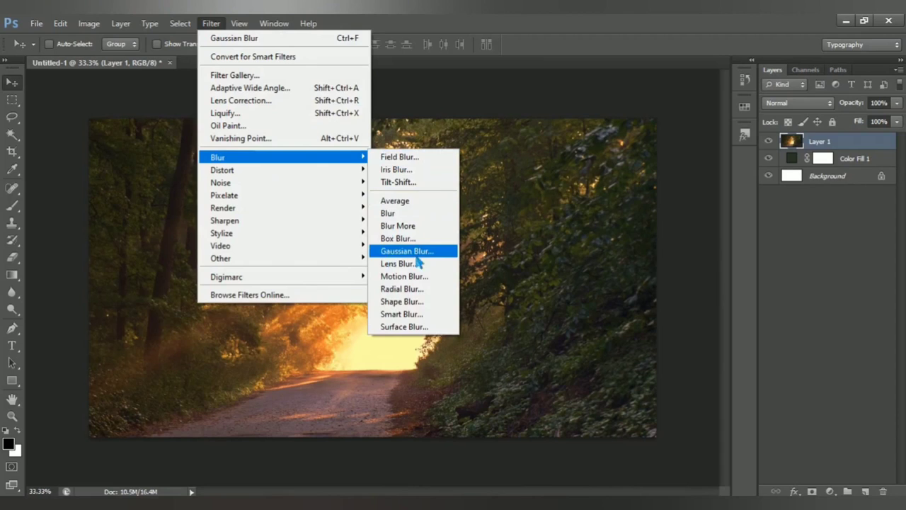
pyautogui.click(420, 259)
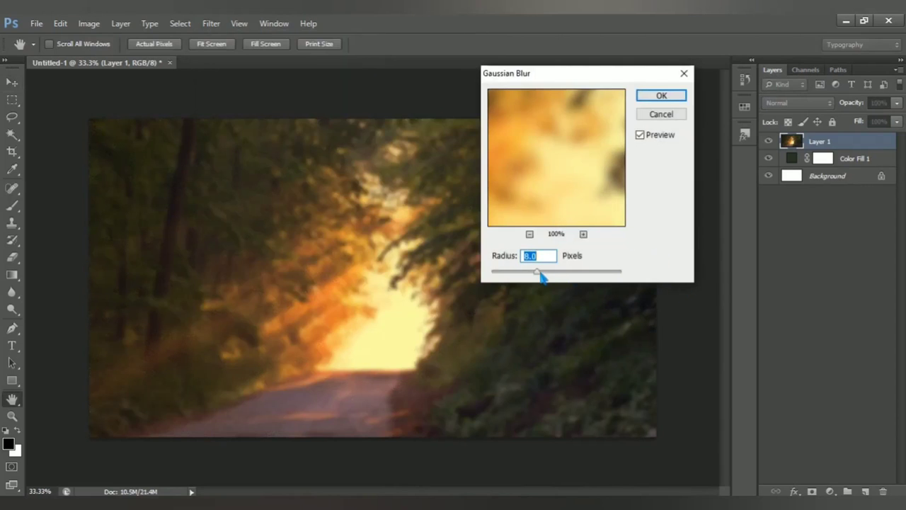
pyautogui.moveTo(541, 273); pyautogui.dragTo(543, 277)
pyautogui.click(661, 97)
pyautogui.press('v')
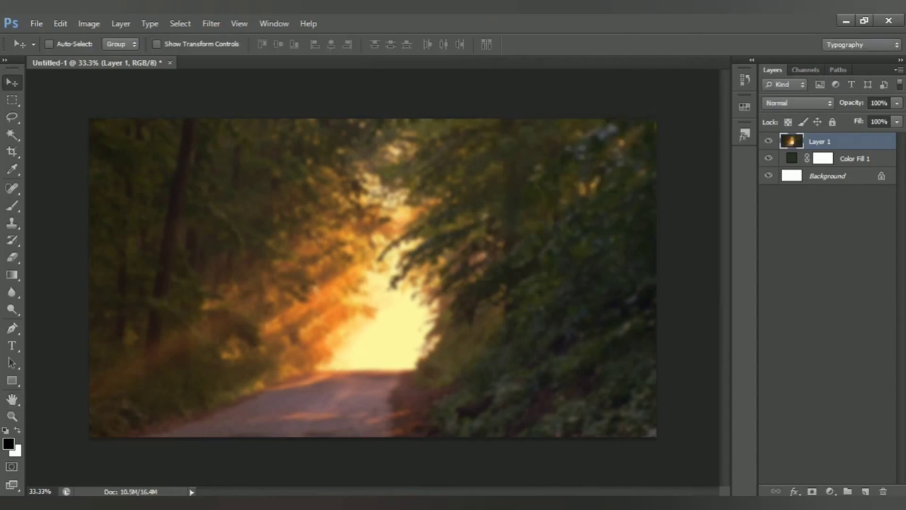
# Step: Darken Layer 1 with a clipped Brightness/Contrast adjustment at brightness -67 and contrast 25
pyautogui.click(832, 491)
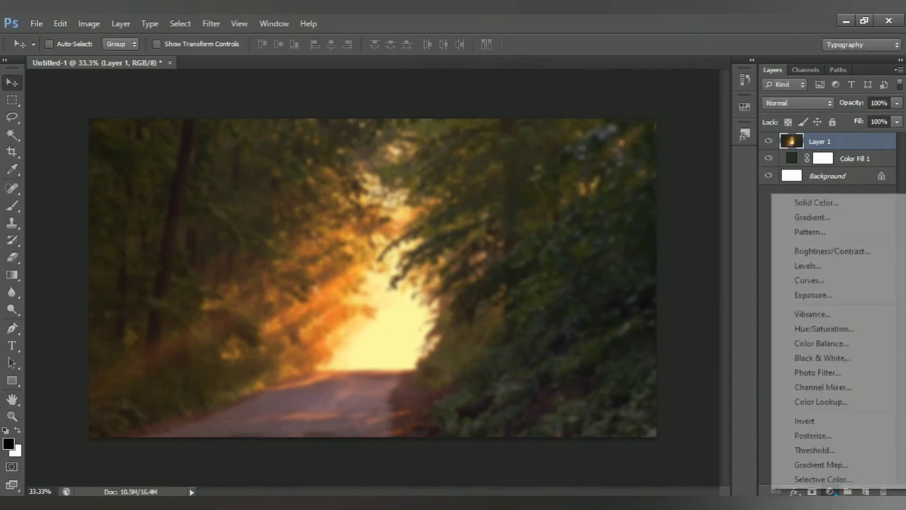
pyautogui.click(862, 253)
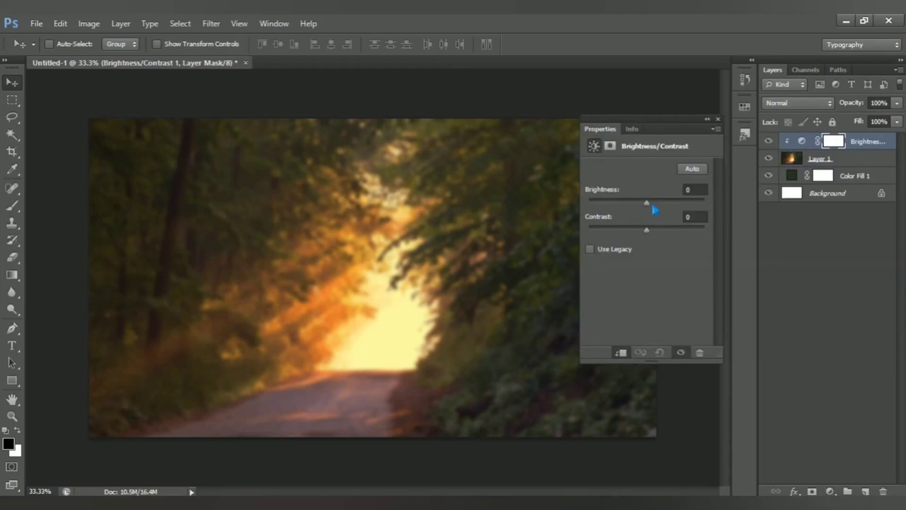
pyautogui.moveTo(653, 207); pyautogui.dragTo(629, 218)
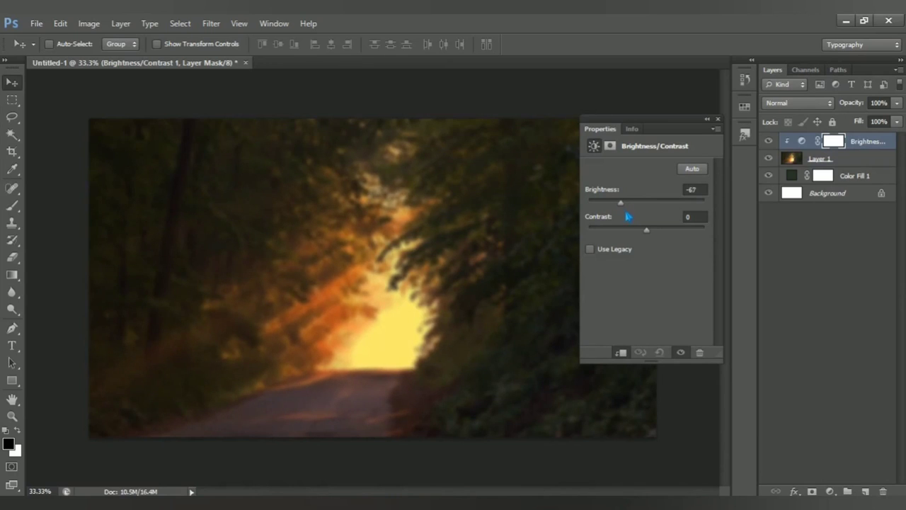
pyautogui.moveTo(653, 238); pyautogui.dragTo(667, 237)
pyautogui.click(681, 353)
pyautogui.click(718, 119)
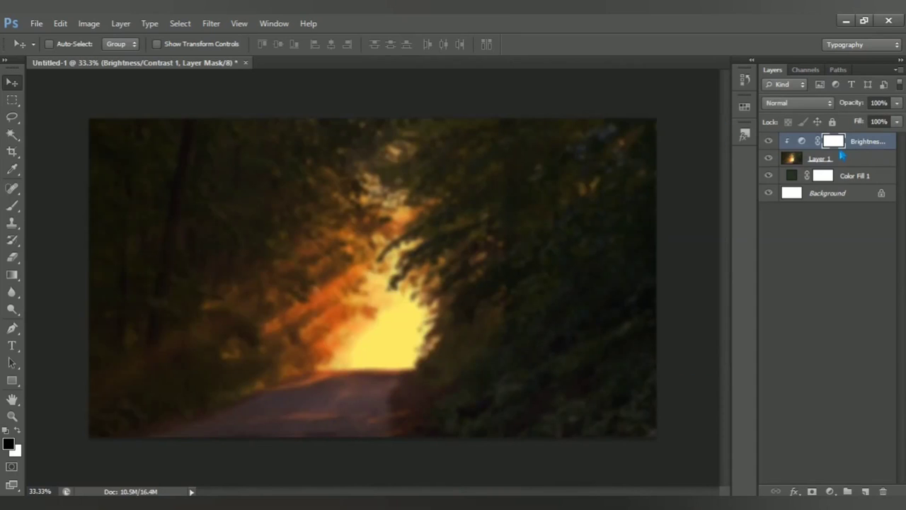
# Step: Open the rocky mossy forest path photo and bring it into Untitled-1 as Layer 2
pyautogui.click(36, 23)
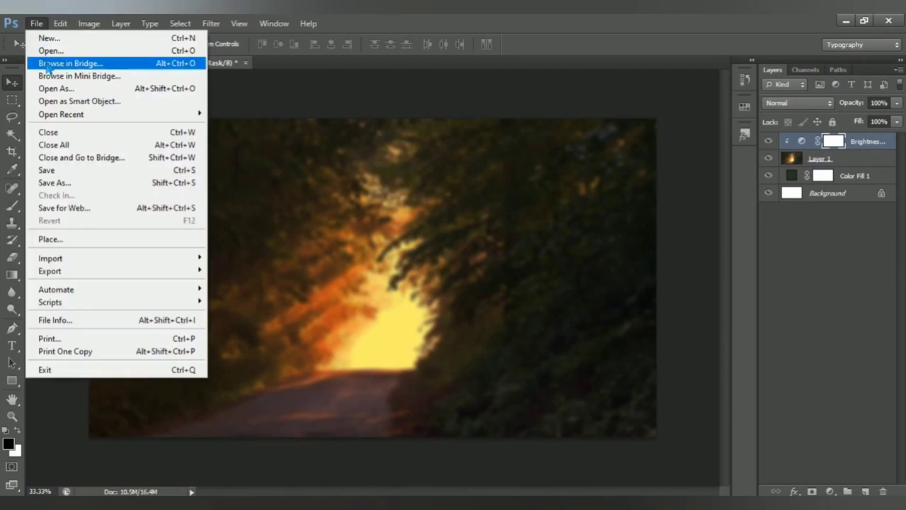
pyautogui.click(130, 53)
pyautogui.click(432, 150)
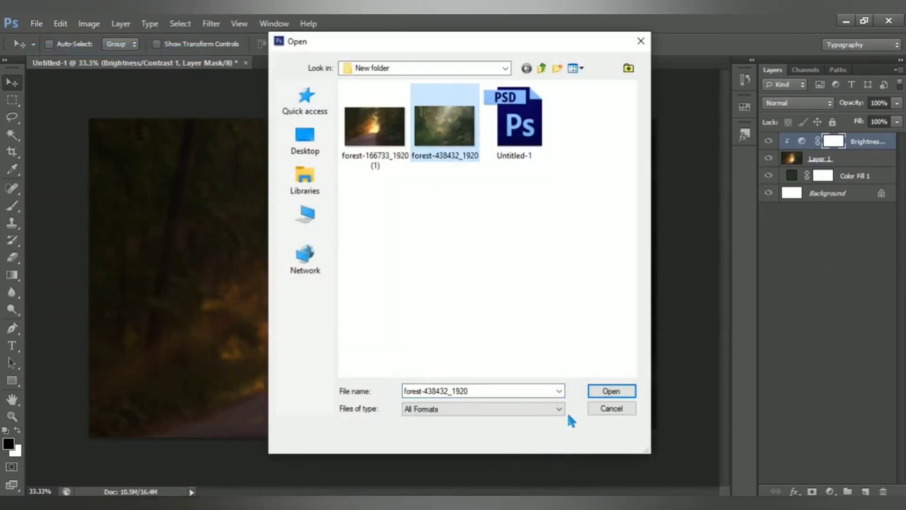
pyautogui.click(607, 393)
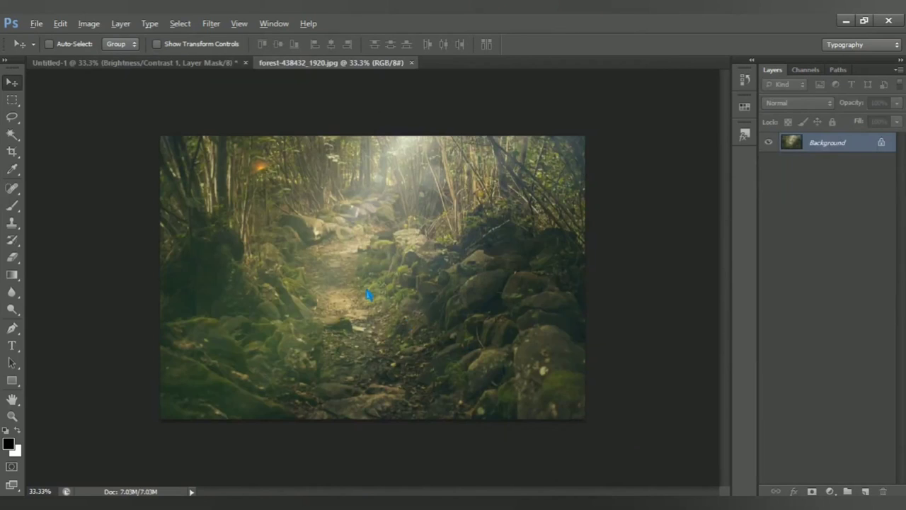
pyautogui.moveTo(368, 295); pyautogui.dragTo(316, 282)
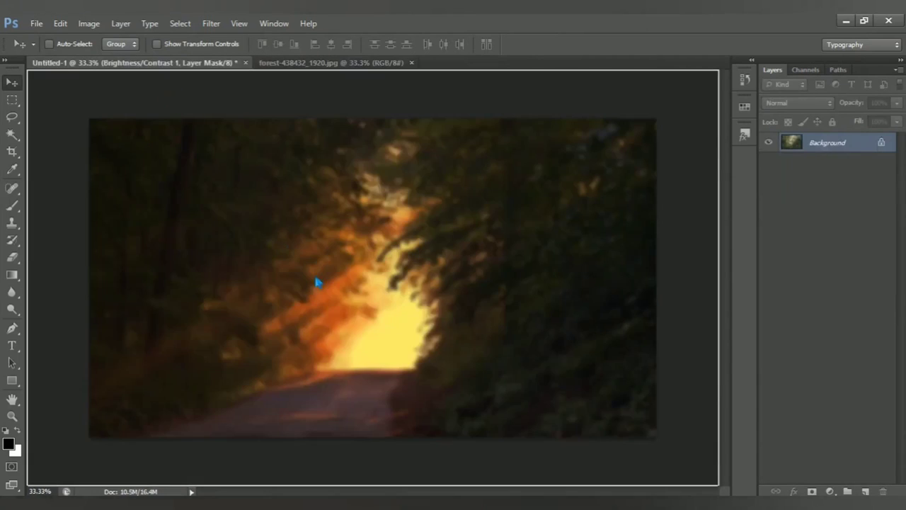
pyautogui.moveTo(331, 332)
pyautogui.mouseDown()
pyautogui.moveTo(416, 347)
pyautogui.moveTo(410, 341)
pyautogui.mouseUp()
# Step: Scale Layer 2 to 137.76% over the lower canvas and release it from the clipping mask
pyautogui.hotkey('ctrl', 't')
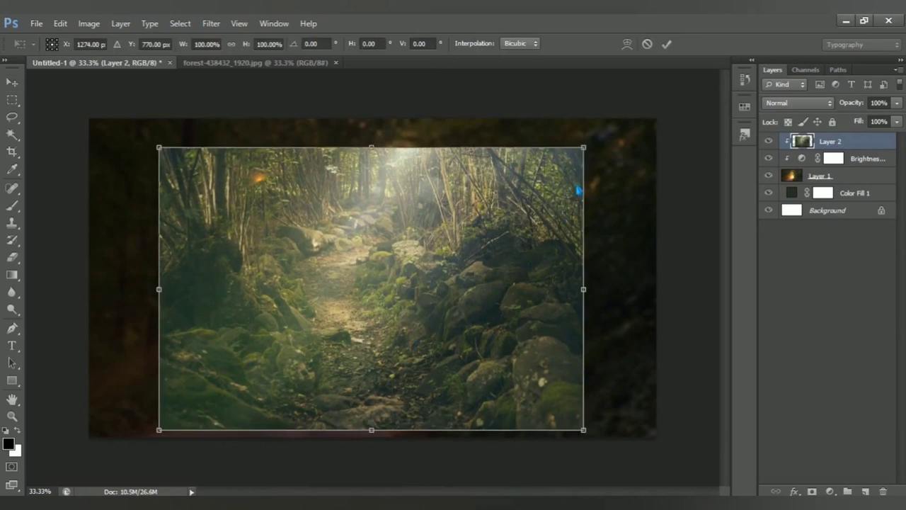
pyautogui.moveTo(586, 149); pyautogui.dragTo(677, 106)
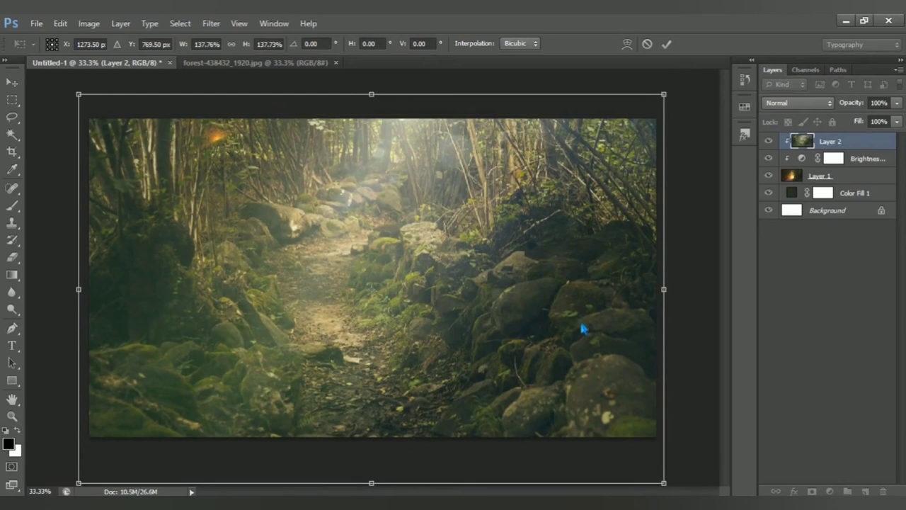
pyautogui.moveTo(583, 324)
pyautogui.mouseDown()
pyautogui.moveTo(584, 442)
pyautogui.moveTo(583, 432)
pyautogui.mouseUp()
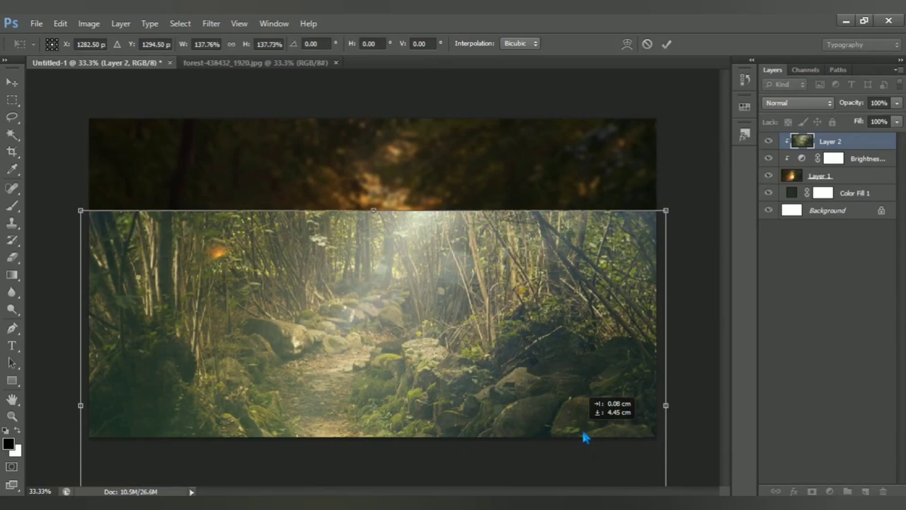
pyautogui.moveTo(583, 432)
pyautogui.mouseDown()
pyautogui.moveTo(593, 435)
pyautogui.moveTo(587, 454)
pyautogui.mouseUp()
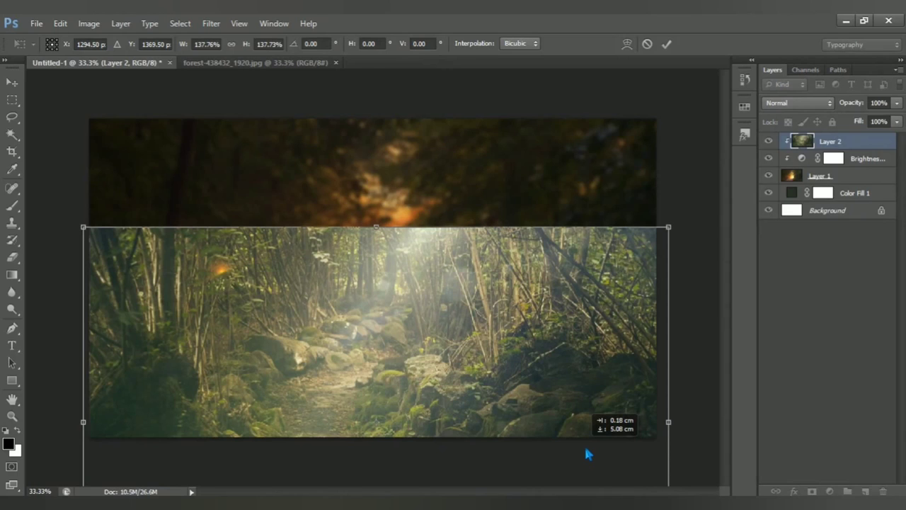
pyautogui.moveTo(587, 453); pyautogui.dragTo(588, 460)
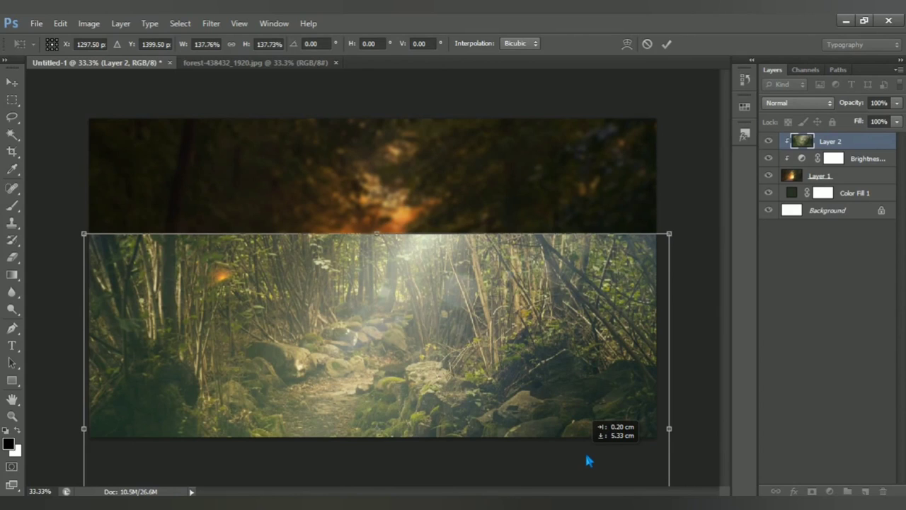
pyautogui.moveTo(587, 460); pyautogui.dragTo(587, 453)
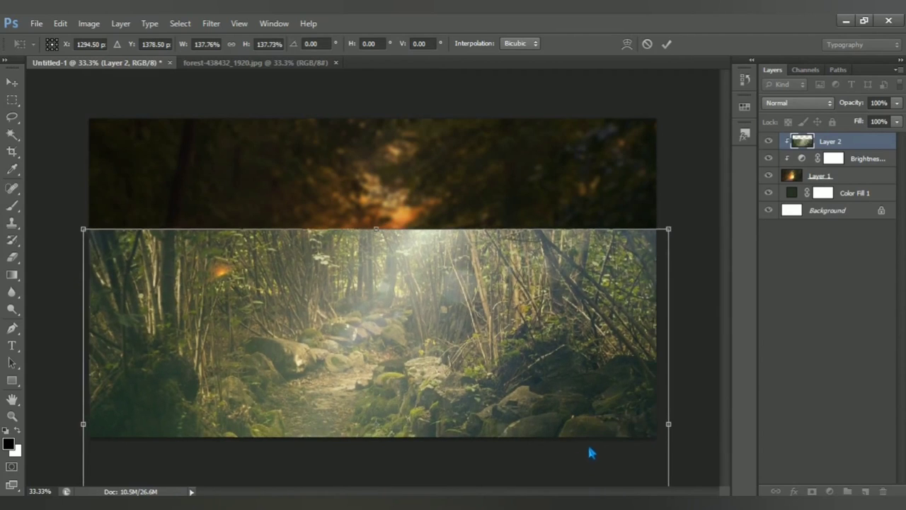
pyautogui.press('Return')
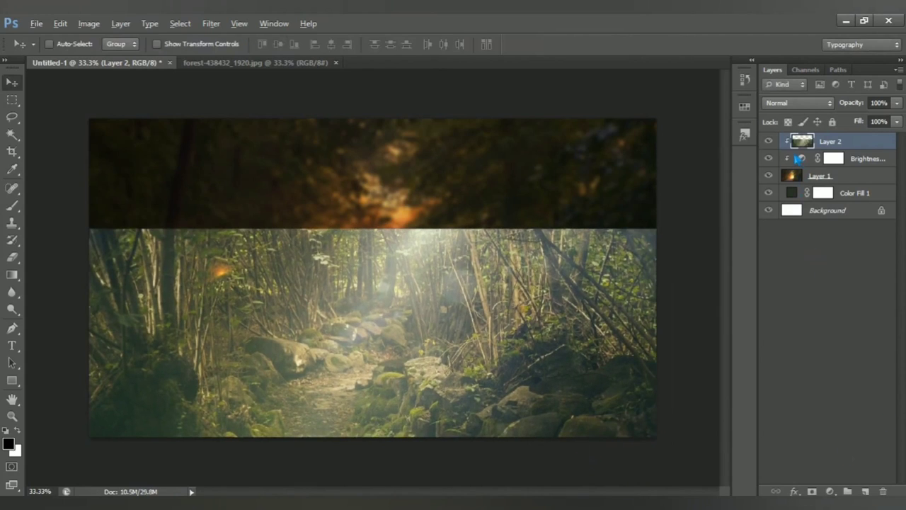
pyautogui.keyDown('alt'); pyautogui.click(803, 151); pyautogui.keyUp('alt')
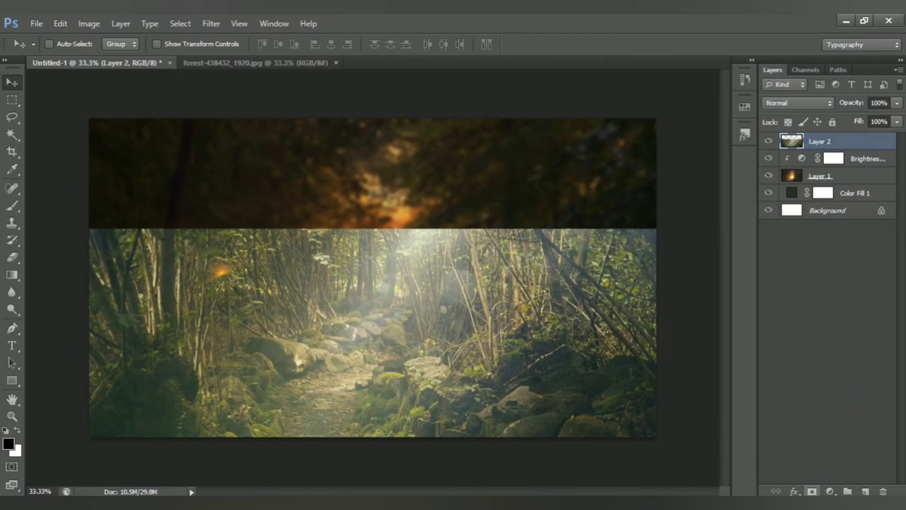
# Step: Mask Layer 2 with soft black brush strokes, then invert the mask so only the rocky ground remains
pyautogui.click(812, 492)
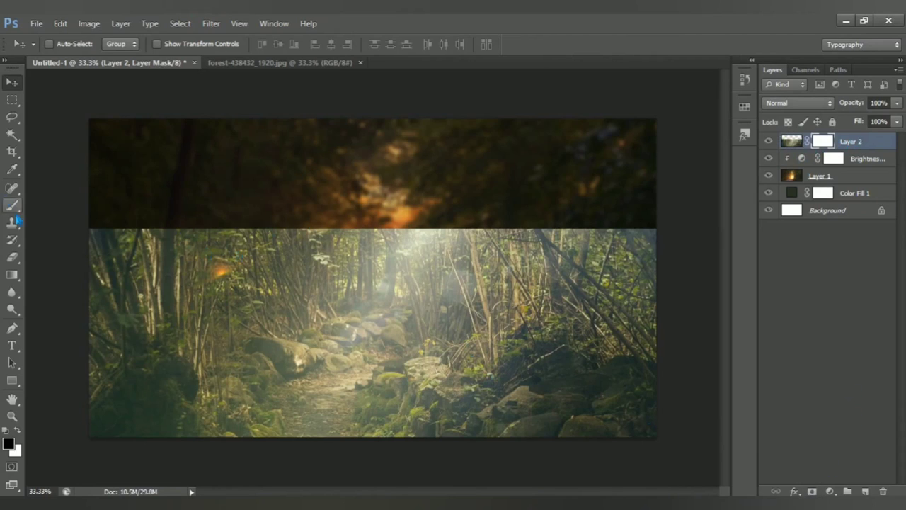
pyautogui.press('b')
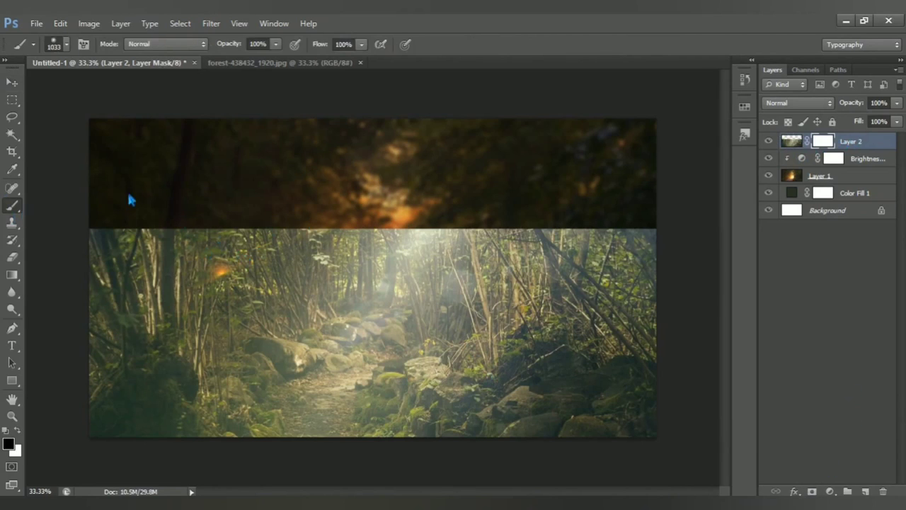
pyautogui.moveTo(192, 205)
pyautogui.mouseDown()
pyautogui.moveTo(148, 213)
pyautogui.moveTo(588, 207)
pyautogui.moveTo(591, 196)
pyautogui.moveTo(668, 222)
pyautogui.moveTo(638, 239)
pyautogui.moveTo(653, 248)
pyautogui.moveTo(607, 249)
pyautogui.moveTo(608, 268)
pyautogui.moveTo(441, 260)
pyautogui.moveTo(396, 242)
pyautogui.moveTo(409, 242)
pyautogui.moveTo(279, 222)
pyautogui.moveTo(146, 243)
pyautogui.moveTo(186, 235)
pyautogui.mouseUp()
pyautogui.moveTo(138, 255)
pyautogui.mouseDown()
pyautogui.moveTo(57, 282)
pyautogui.moveTo(127, 277)
pyautogui.moveTo(159, 248)
pyautogui.moveTo(198, 263)
pyautogui.moveTo(262, 258)
pyautogui.mouseUp()
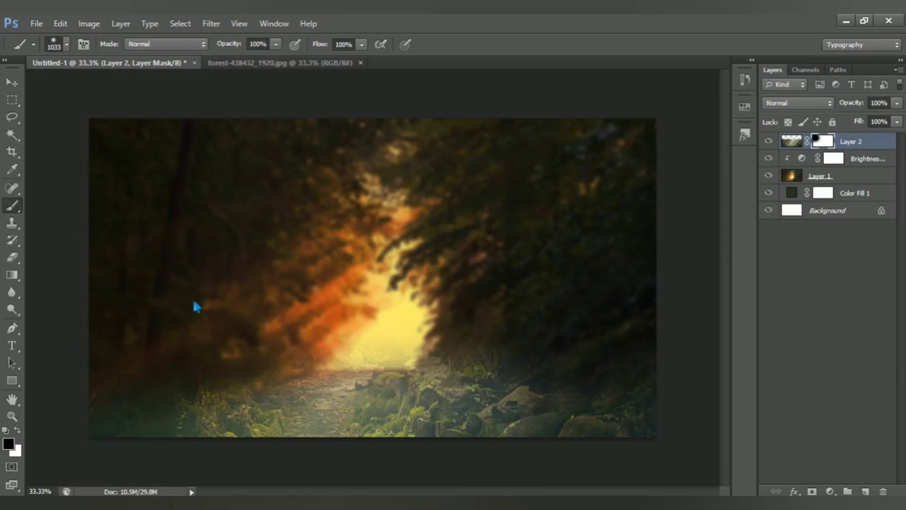
pyautogui.moveTo(449, 252); pyautogui.dragTo(648, 296)
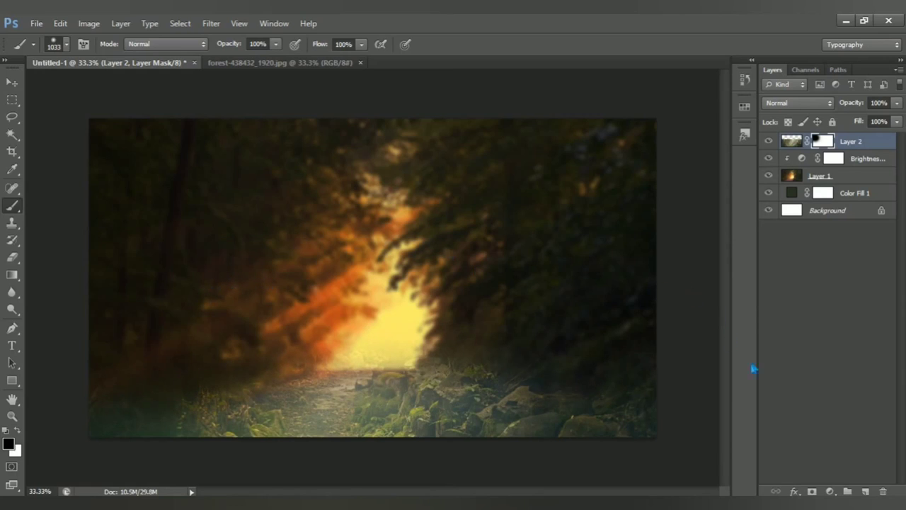
pyautogui.hotkey('ctrl', 'i')
pyautogui.click(829, 491)
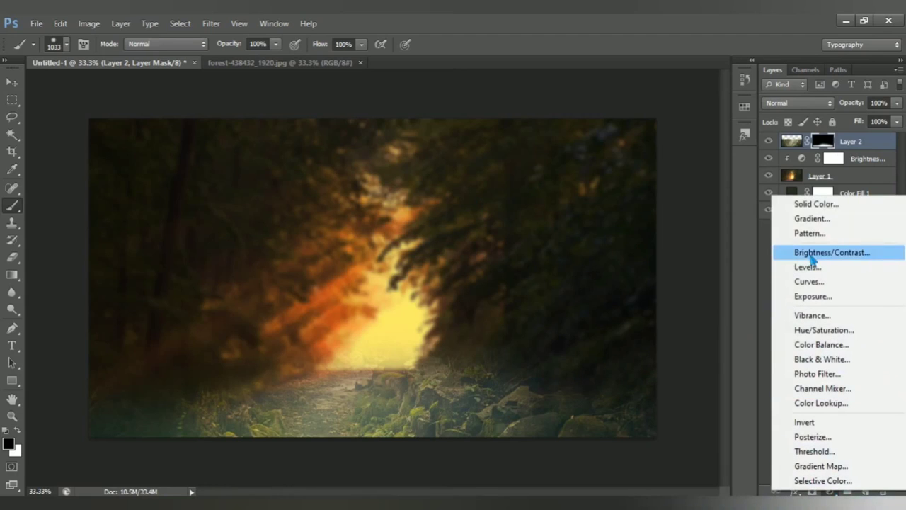
# Step: Clip a Brightness/Contrast adjustment to Layer 2 with brightness -59 and contrast 82
pyautogui.click(854, 257)
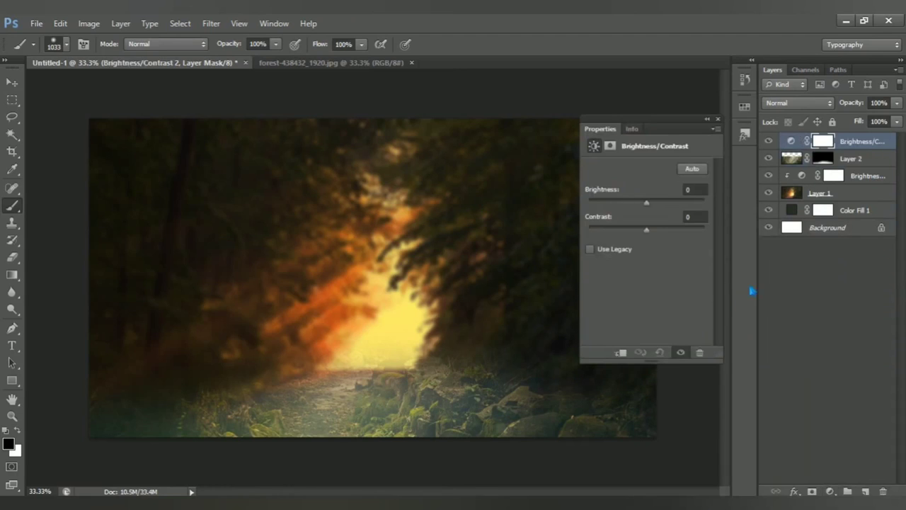
pyautogui.click(623, 352)
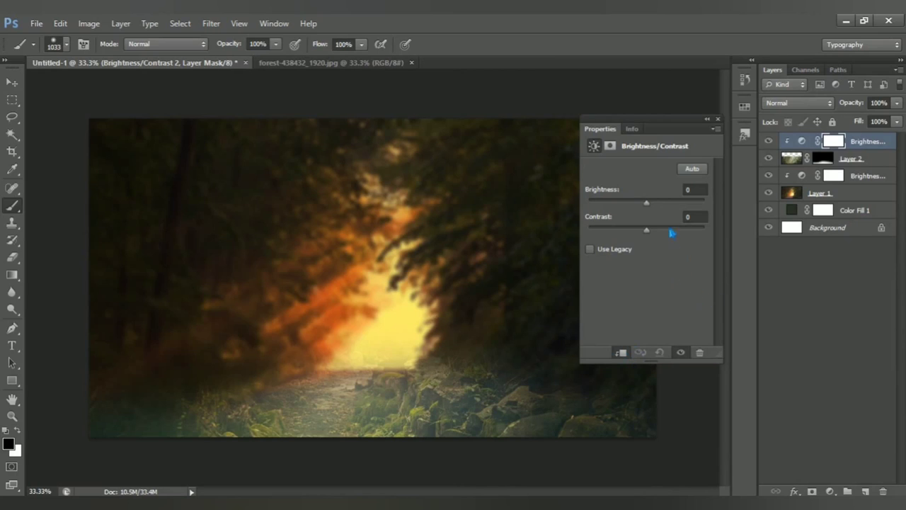
pyautogui.moveTo(648, 209); pyautogui.dragTo(627, 212)
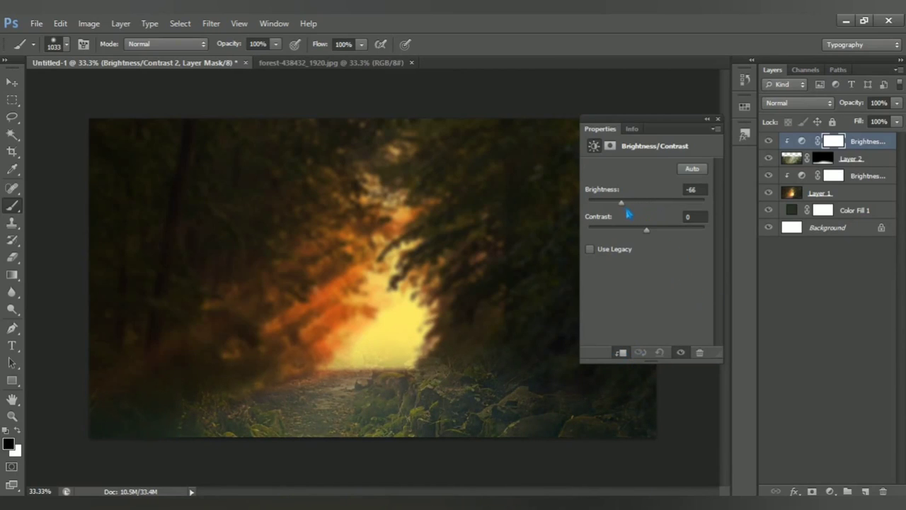
pyautogui.moveTo(653, 239); pyautogui.dragTo(700, 242)
pyautogui.click(681, 353)
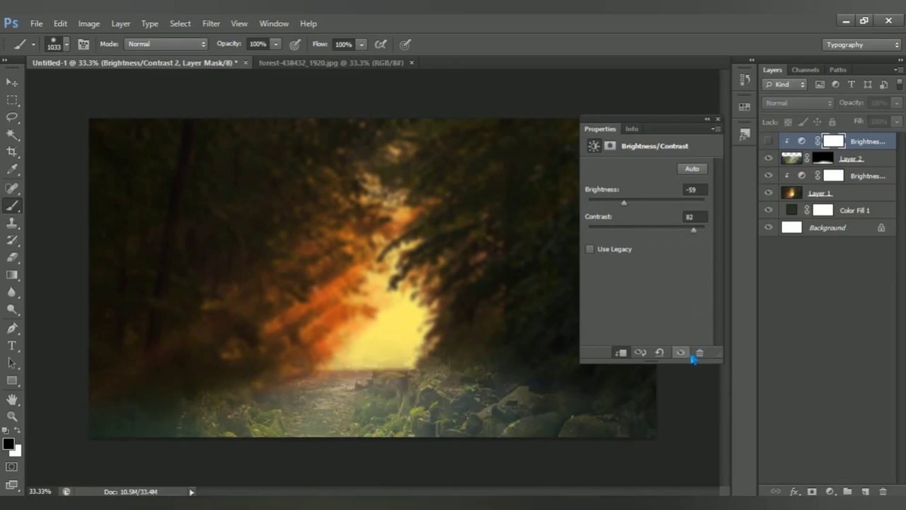
pyautogui.click(777, 131)
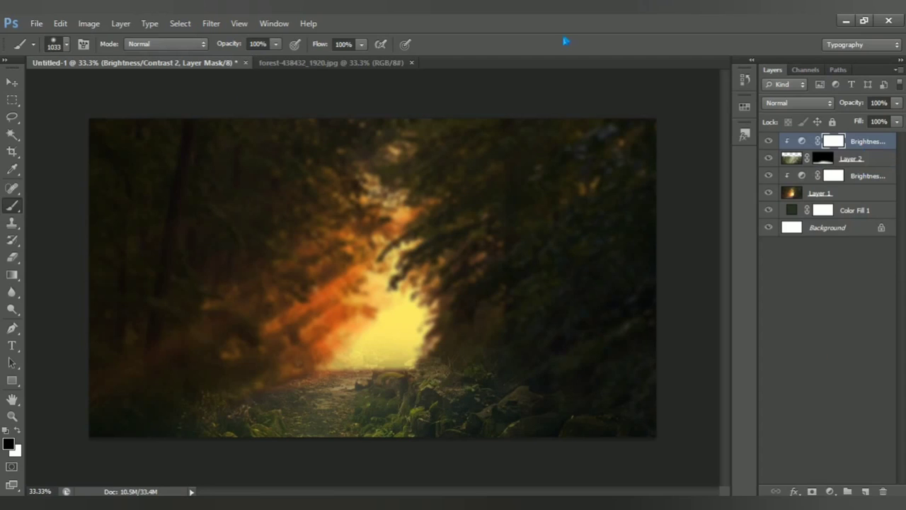
# Step: Close forest-438432_1920.jpg, open Untitled-1.psd and bring the boy-on-bicycle cut-out in as Layer 3
pyautogui.click(413, 62)
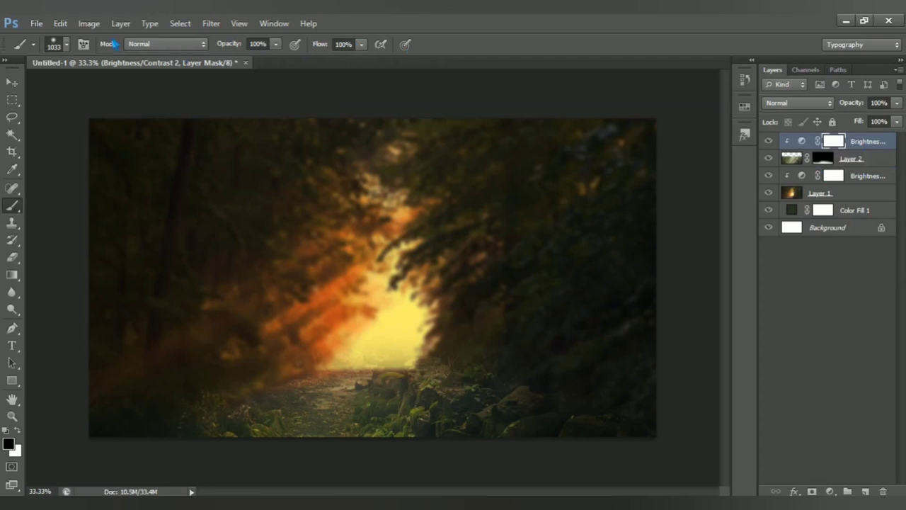
pyautogui.click(37, 23)
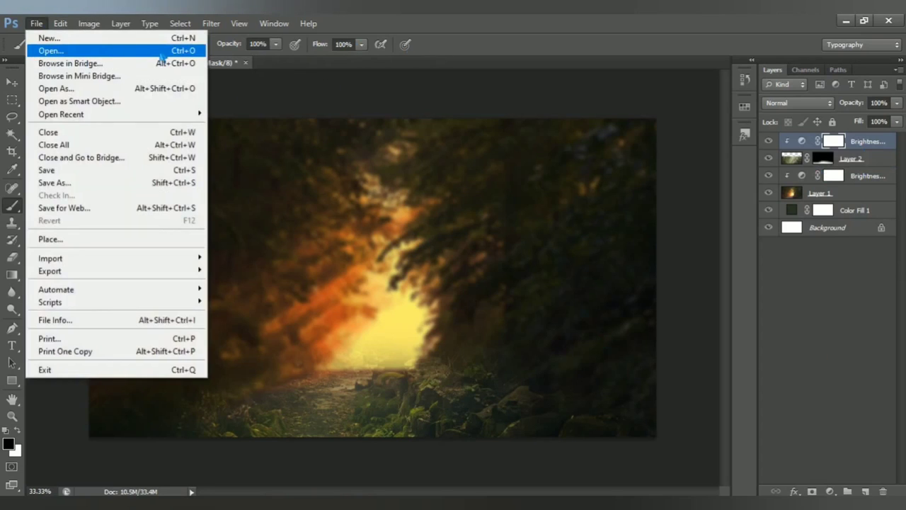
pyautogui.click(113, 59)
pyautogui.click(511, 153)
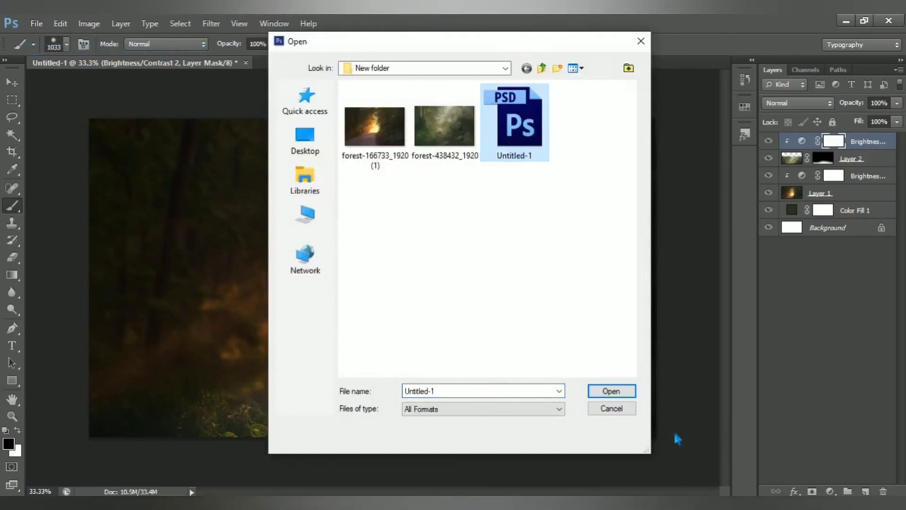
pyautogui.click(613, 398)
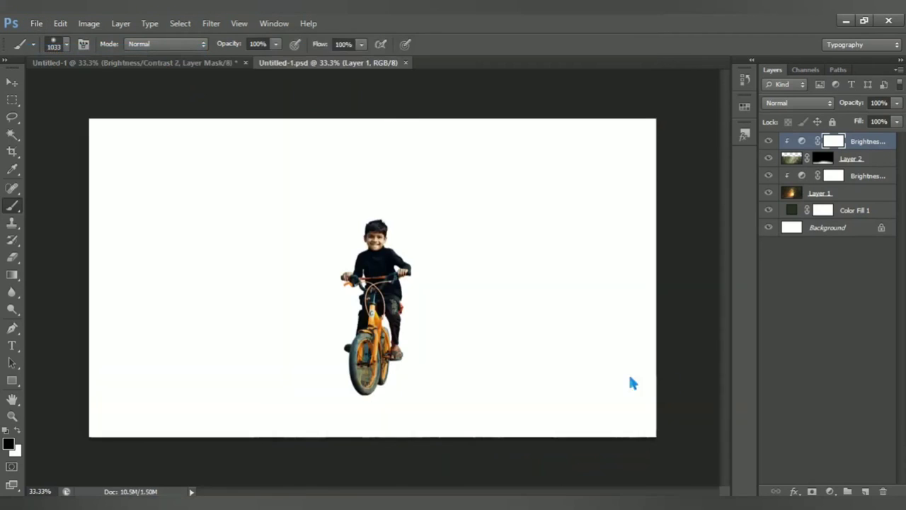
pyautogui.click(12, 82)
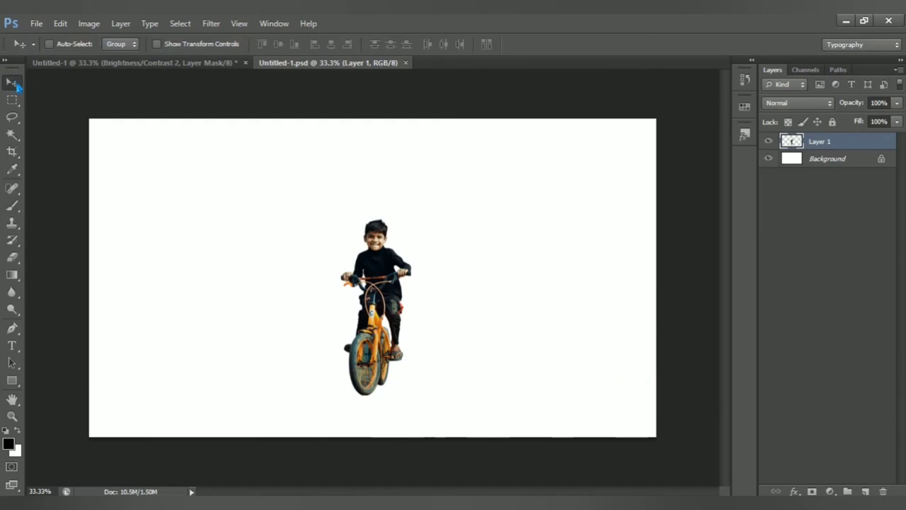
pyautogui.moveTo(394, 283)
pyautogui.mouseDown()
pyautogui.moveTo(164, 225)
pyautogui.moveTo(130, 68)
pyautogui.moveTo(383, 336)
pyautogui.mouseUp()
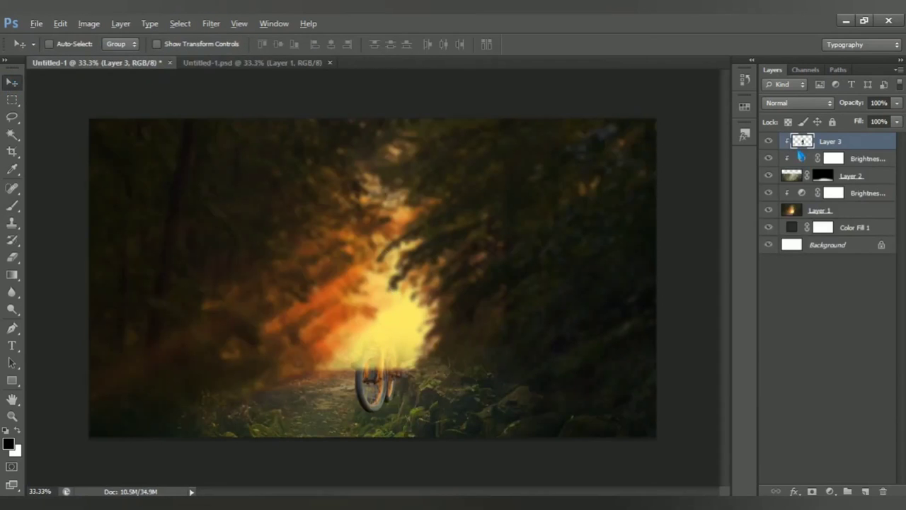
# Step: Place the boy on the bicycle at the path's centre, just in front of the glowing light
pyautogui.moveTo(408, 319); pyautogui.dragTo(376, 327)
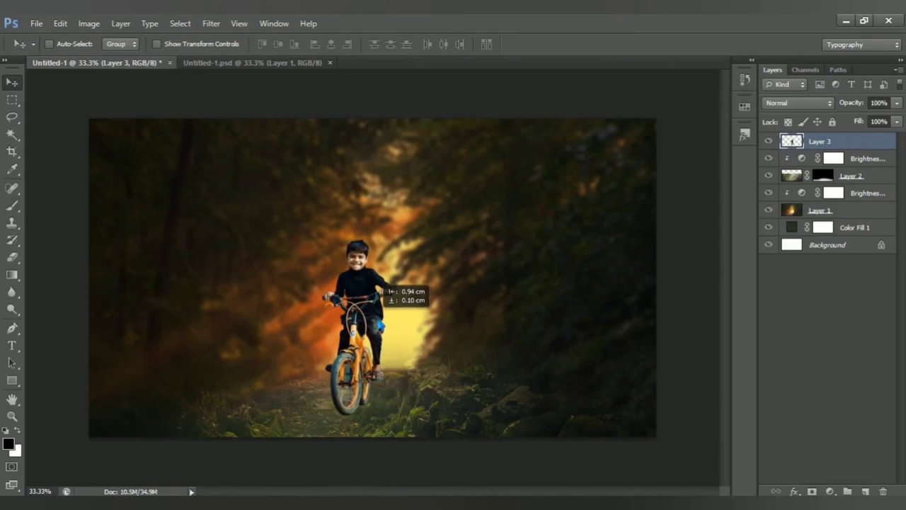
pyautogui.moveTo(383, 287); pyautogui.dragTo(377, 283)
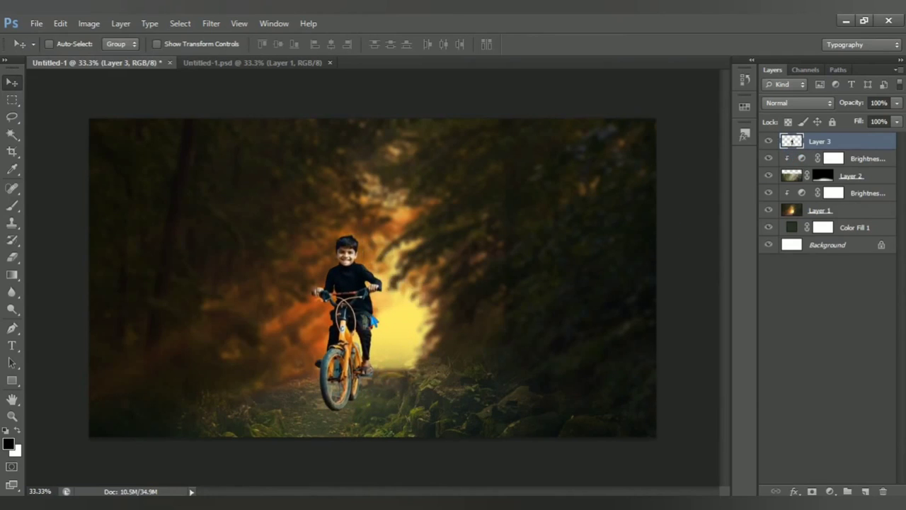
pyautogui.moveTo(374, 320); pyautogui.dragTo(383, 286)
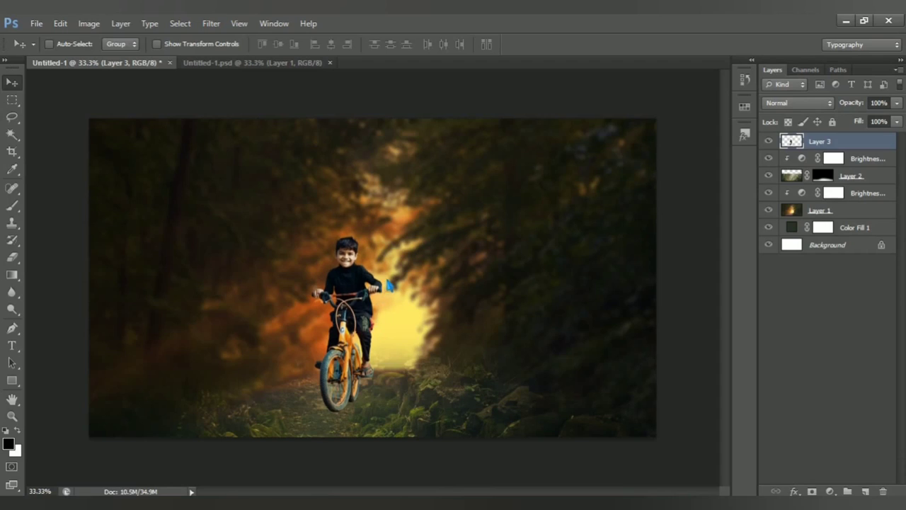
pyautogui.press('Left')
pyautogui.press('Left')
pyautogui.press('Left')
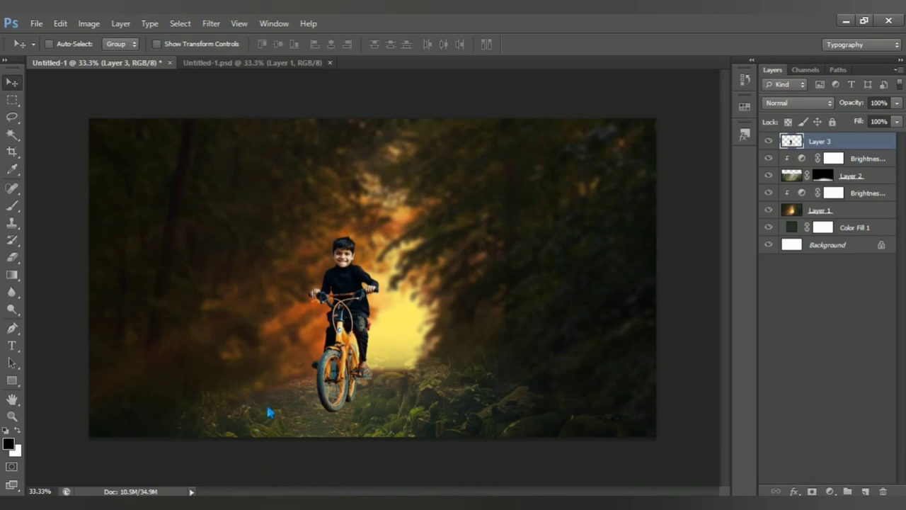
pyautogui.press('Right')
pyautogui.press('Right')
pyautogui.press('Right')
pyautogui.press('Right')
pyautogui.press('Right')
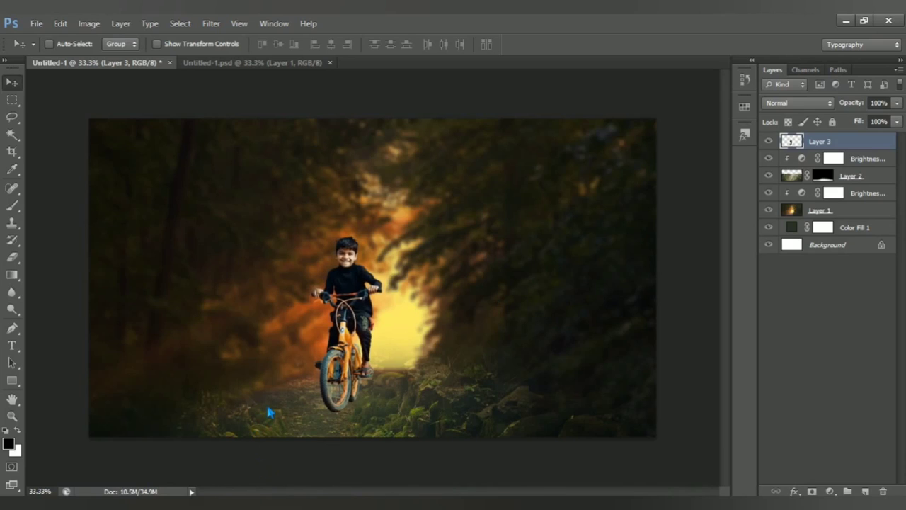
pyautogui.press('Right')
pyautogui.press('Right')
pyautogui.press('Right')
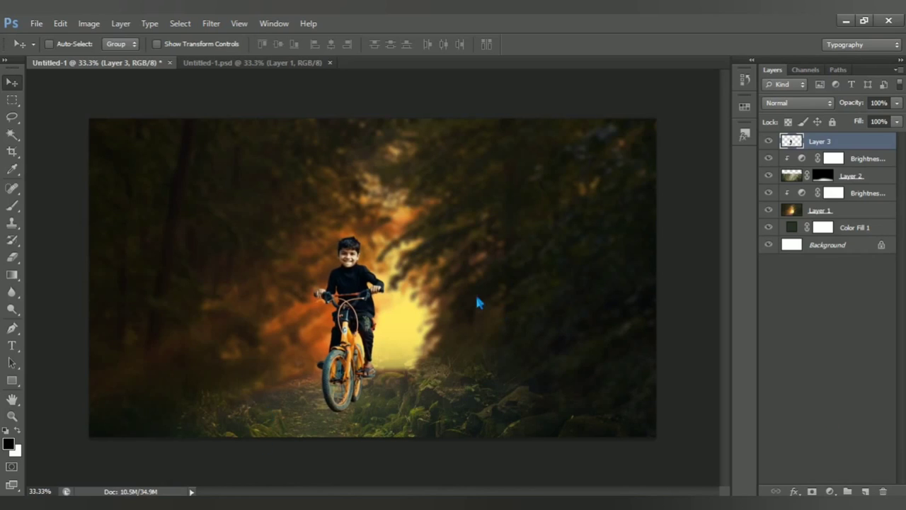
# Step: Add a Brightness/Contrast layer clipped to Layer 3 with brightness 19 and contrast 44
pyautogui.scroll(2, 309, 389)
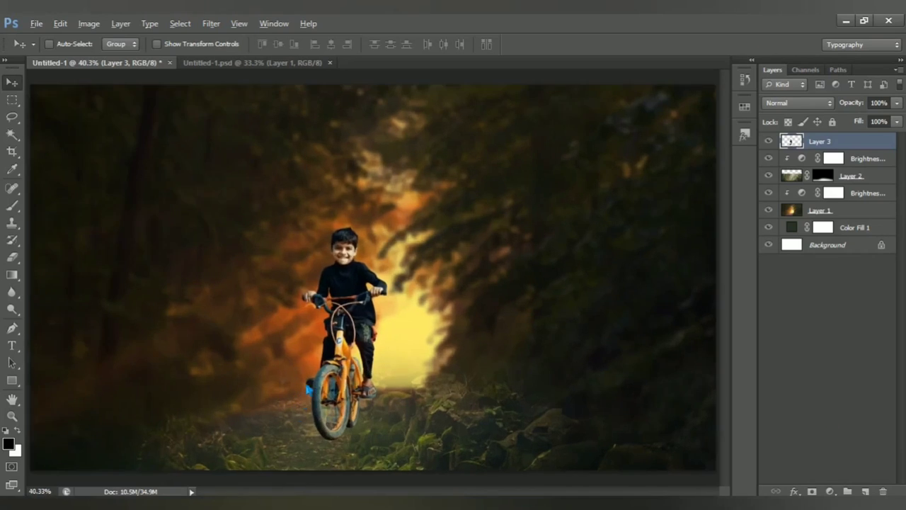
pyautogui.scroll(2, 309, 389)
pyautogui.scroll(2, 312, 382)
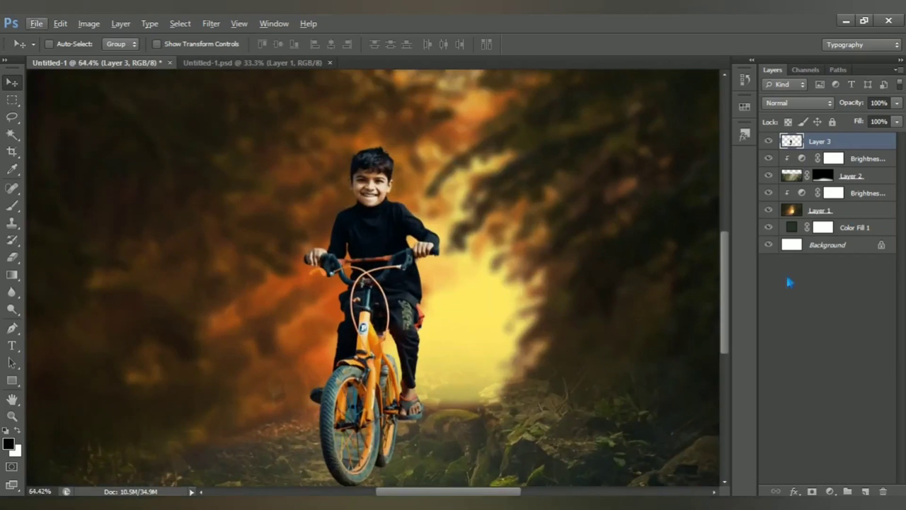
pyautogui.scroll(-3, 453, 330)
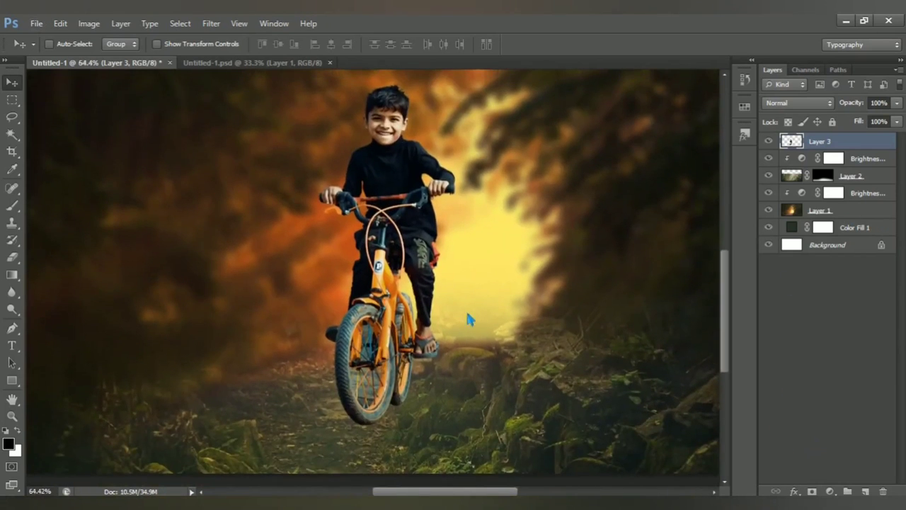
pyautogui.click(830, 491)
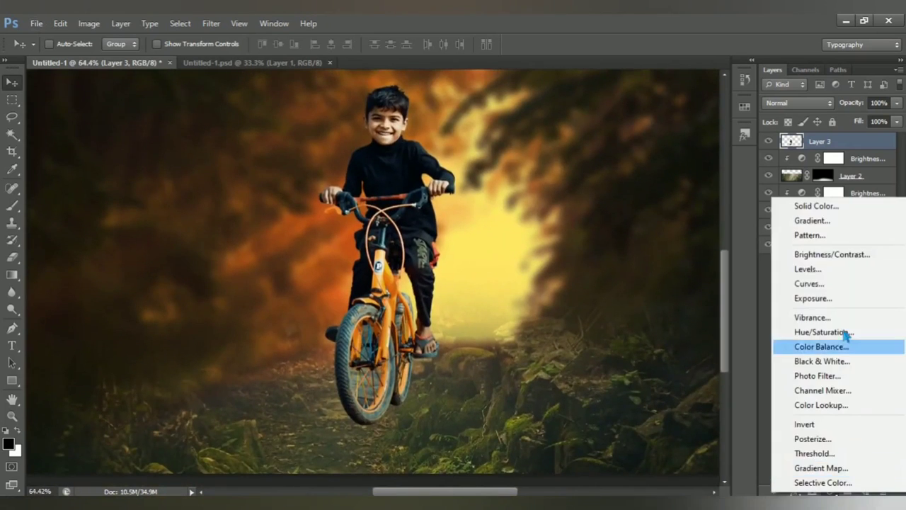
pyautogui.click(870, 261)
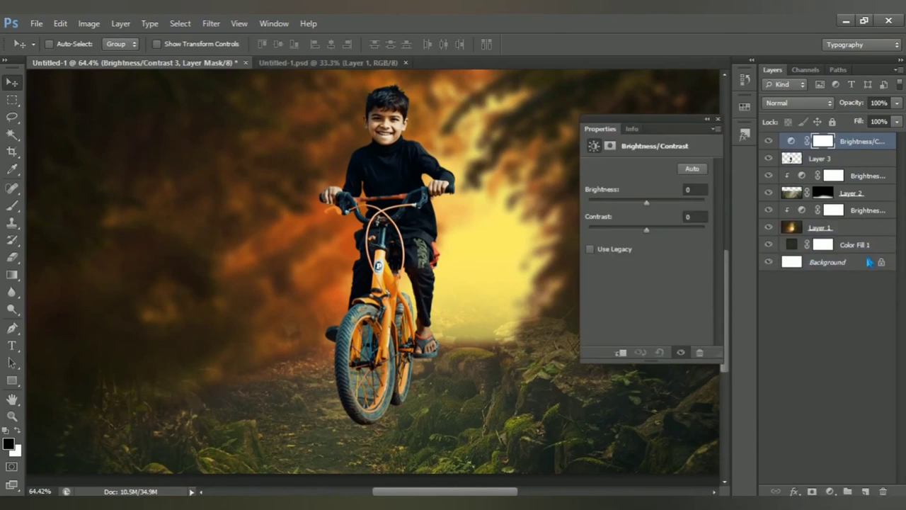
pyautogui.click(622, 353)
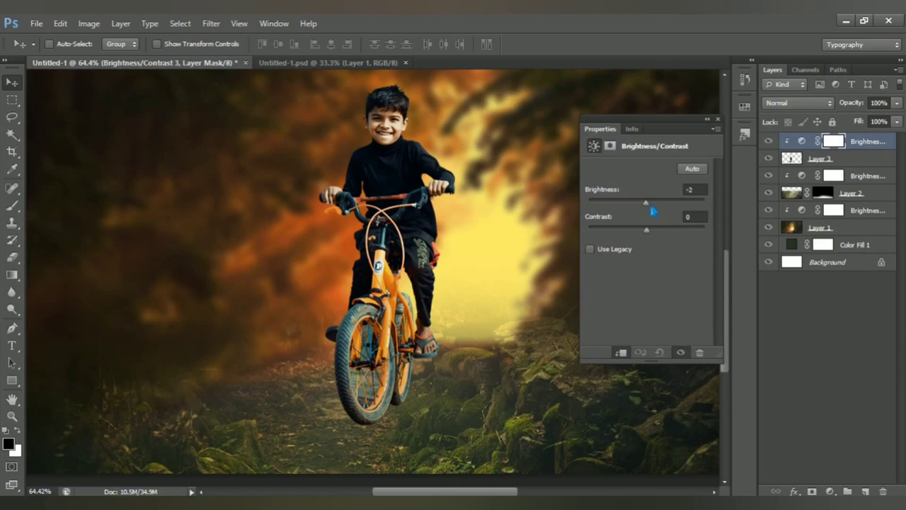
pyautogui.moveTo(652, 208); pyautogui.dragTo(657, 208)
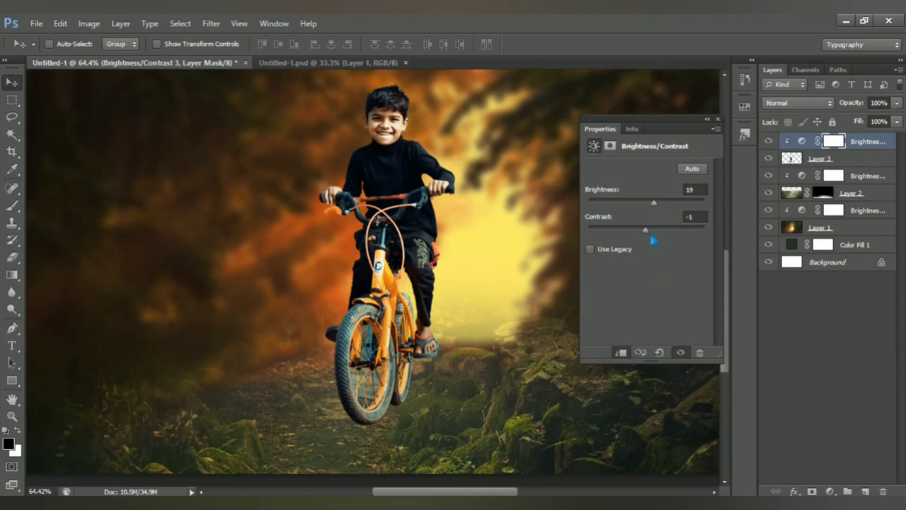
pyautogui.moveTo(652, 240); pyautogui.dragTo(677, 241)
pyautogui.click(744, 133)
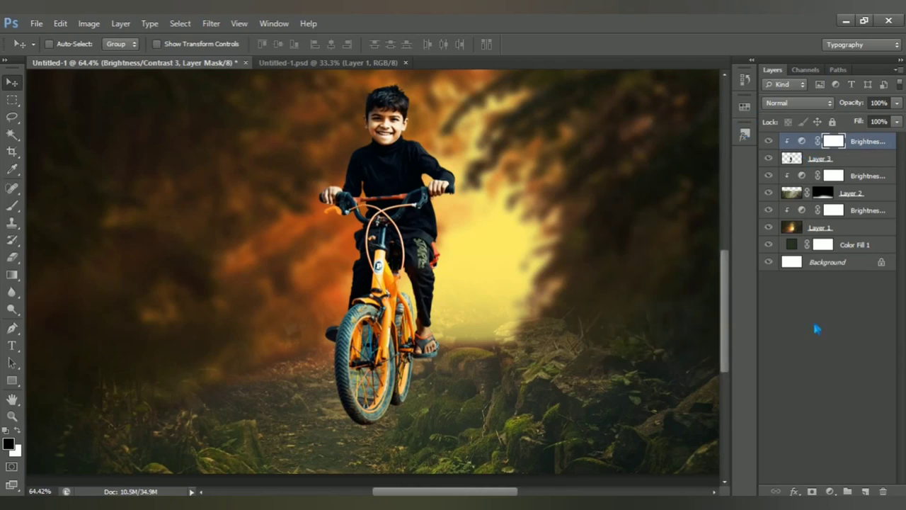
# Step: Add a Color Balance layer clipped to the boy, with midtones Cyan–Red +36 and Yellow–Blue -25
pyautogui.click(837, 487)
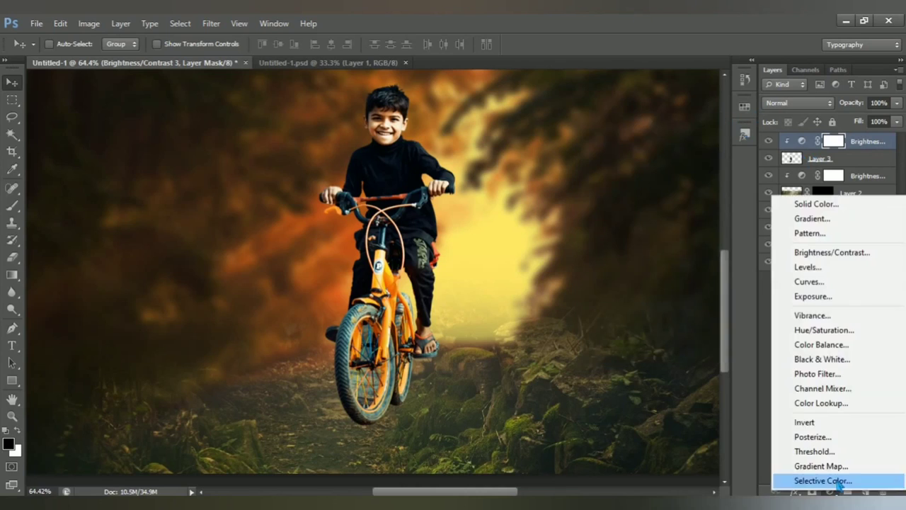
pyautogui.click(858, 347)
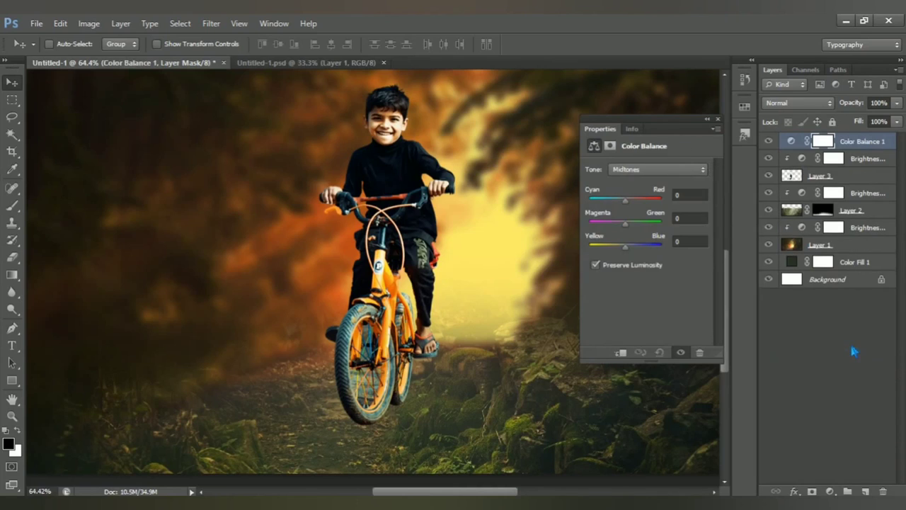
pyautogui.click(622, 352)
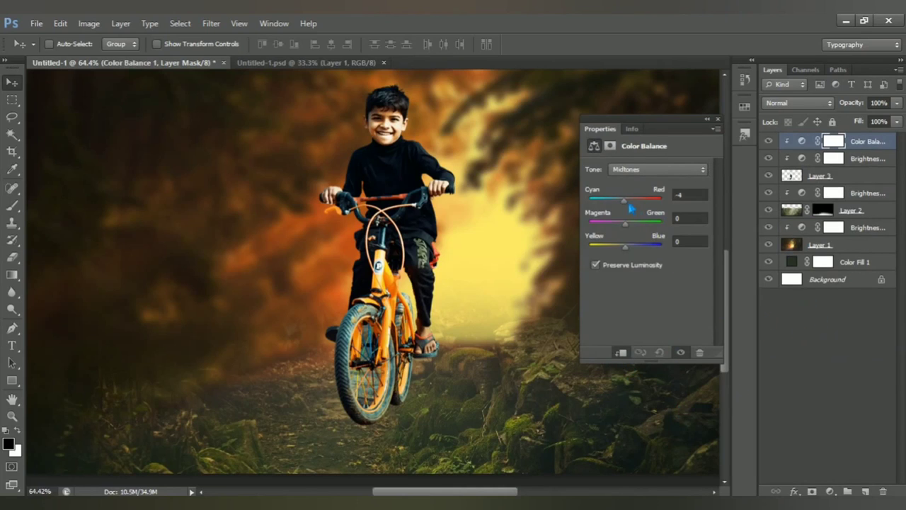
pyautogui.moveTo(630, 202); pyautogui.dragTo(647, 205)
pyautogui.moveTo(623, 260); pyautogui.dragTo(621, 262)
pyautogui.scroll(2, 456, 280)
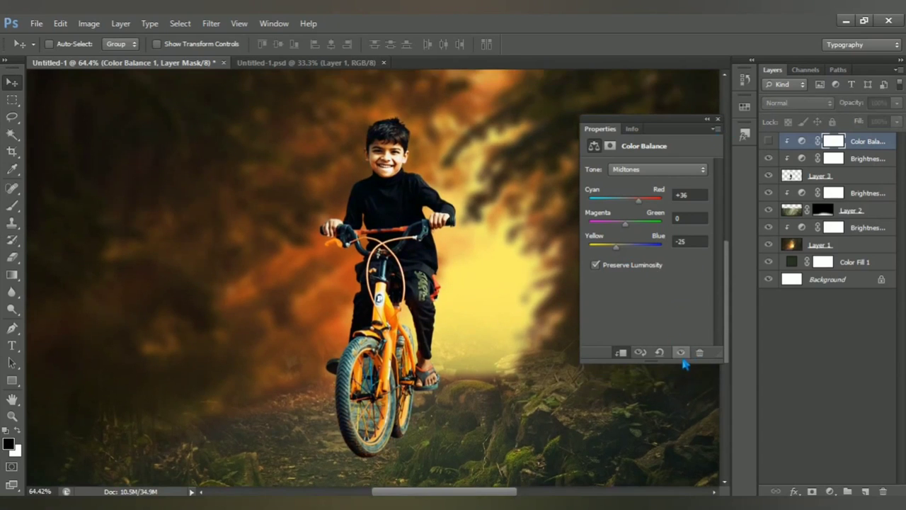
pyautogui.click(717, 119)
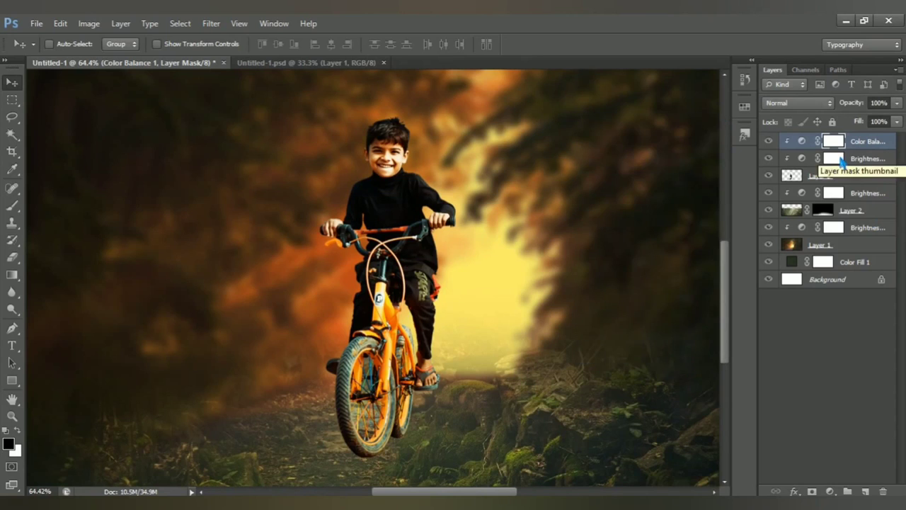
pyautogui.scroll(-2, 387, 340)
# Step: Load Layer 3's outline as a selection and add a new empty layer beneath it
pyautogui.scroll(1, 319, 340)
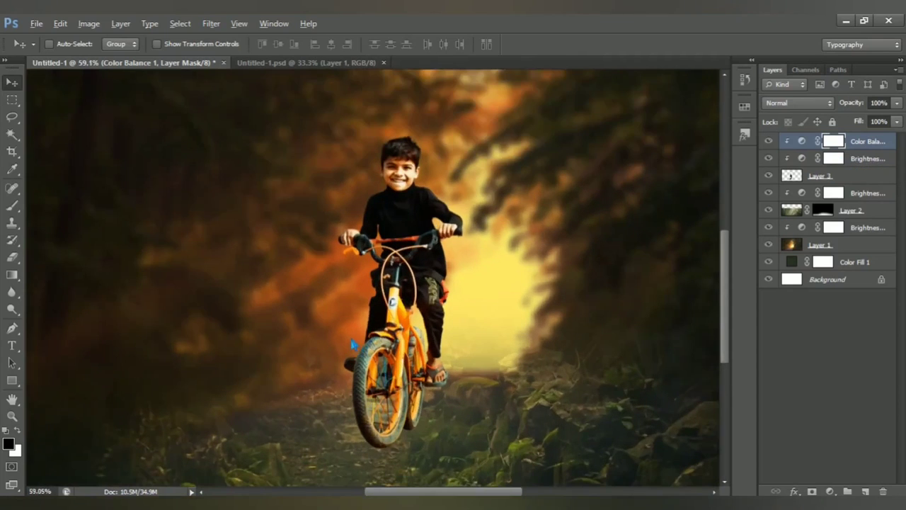
pyautogui.click(792, 177)
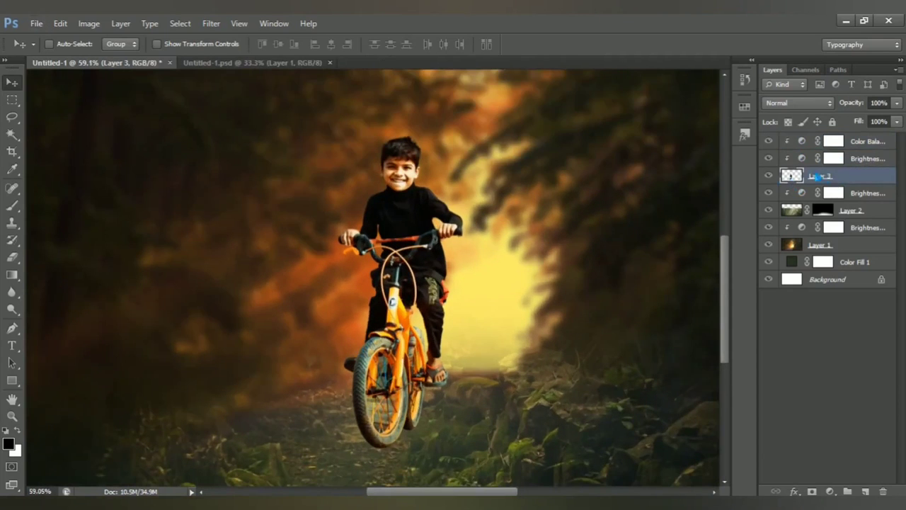
pyautogui.keyDown('ctrl'); pyautogui.click(793, 176); pyautogui.keyUp('ctrl')
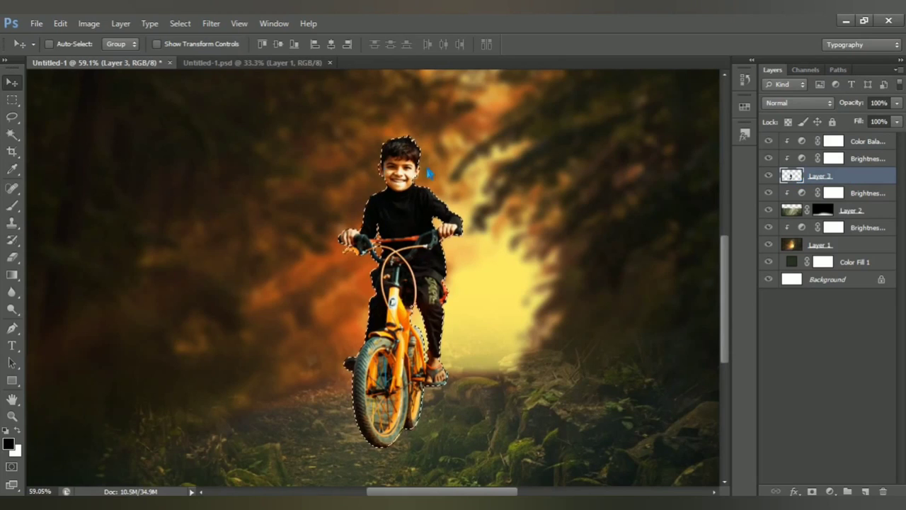
pyautogui.click(876, 201)
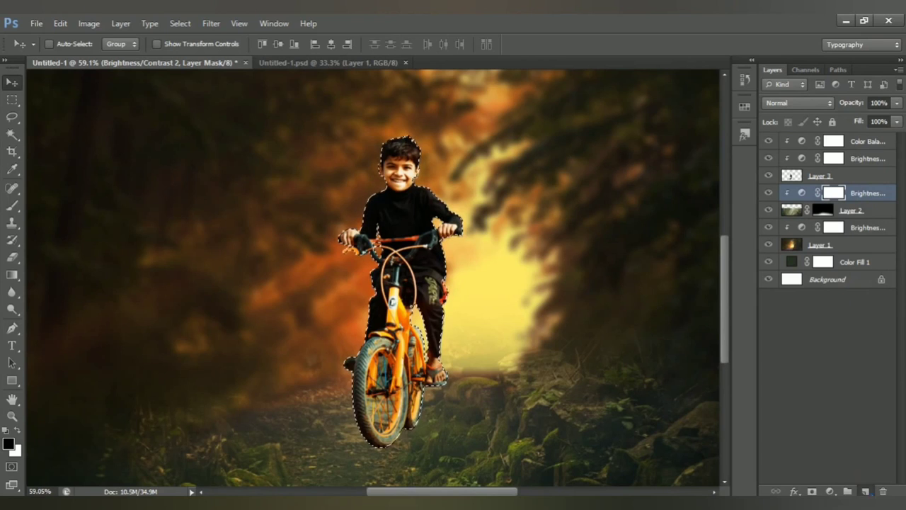
pyautogui.click(865, 490)
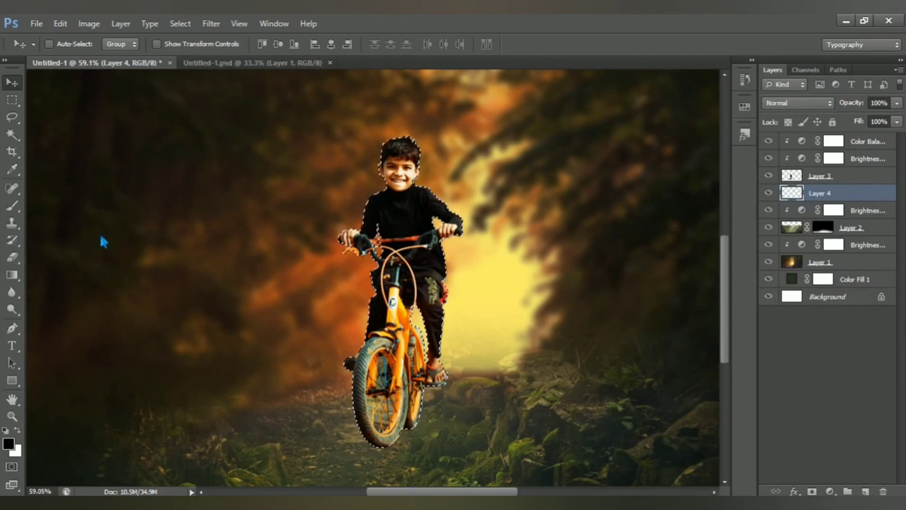
# Step: Fill the boy's silhouette with black on the new layer, then deselect
pyautogui.click(15, 208)
pyautogui.rightClick(15, 207)
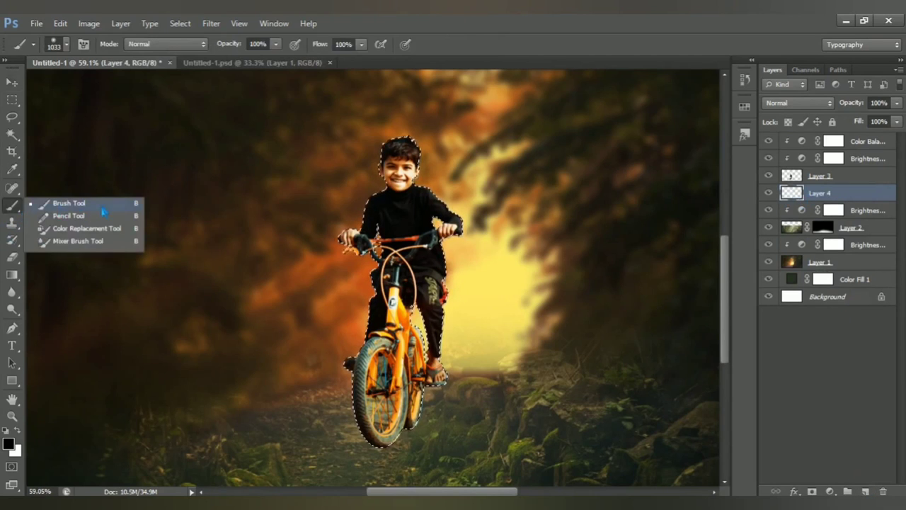
pyautogui.click(102, 207)
pyautogui.click(9, 444)
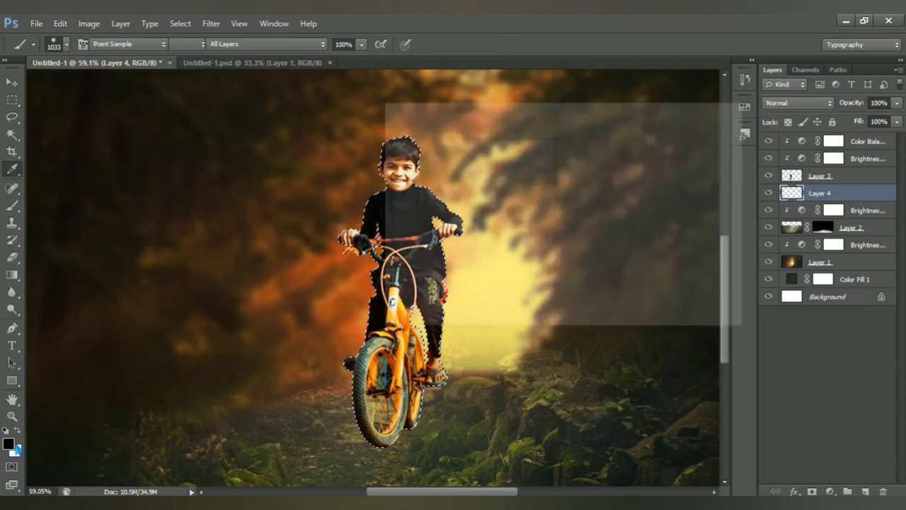
pyautogui.click(425, 272)
pyautogui.moveTo(388, 320); pyautogui.dragTo(386, 312)
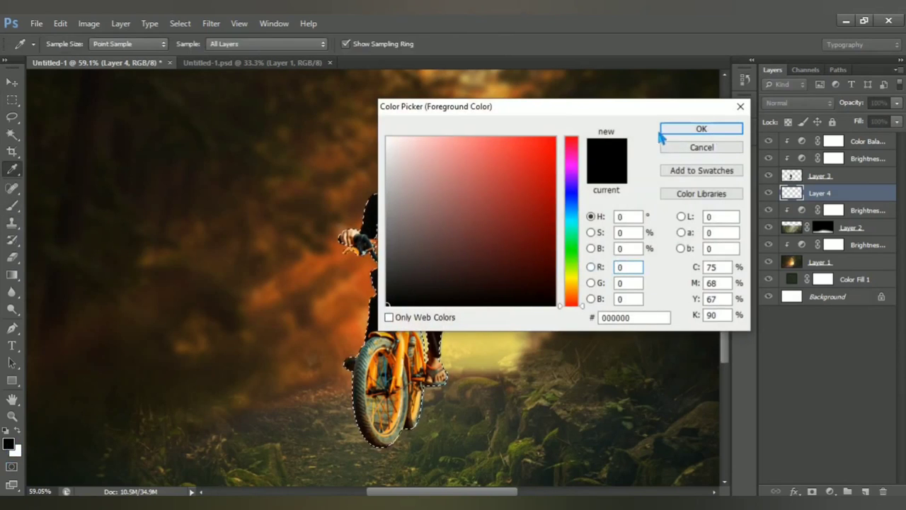
pyautogui.click(699, 129)
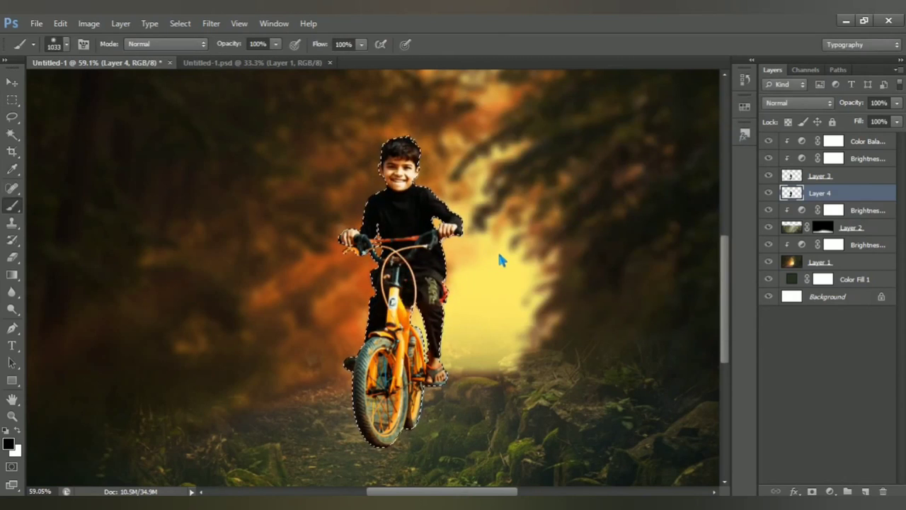
pyautogui.hotkey('ctrl', 'd')
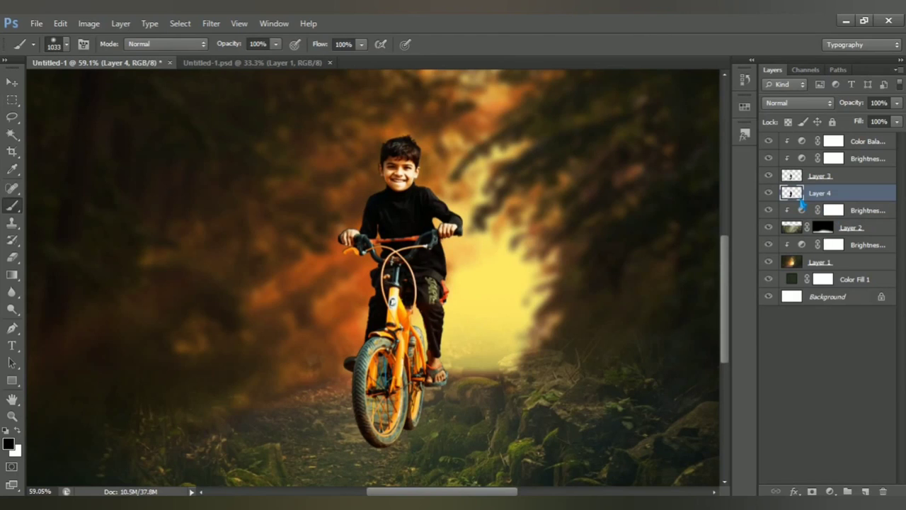
# Step: Skew and flatten the black silhouette along the path to form the cast shadow
pyautogui.hotkey('ctrl', 't')
pyautogui.moveTo(406, 142)
pyautogui.mouseDown()
pyautogui.moveTo(124, 416)
pyautogui.moveTo(142, 449)
pyautogui.moveTo(132, 418)
pyautogui.mouseUp()
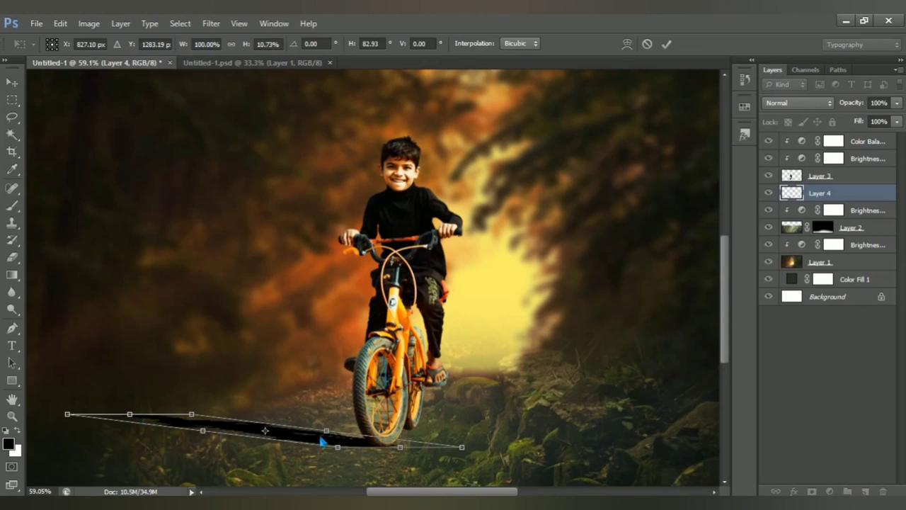
pyautogui.moveTo(335, 444); pyautogui.dragTo(342, 426)
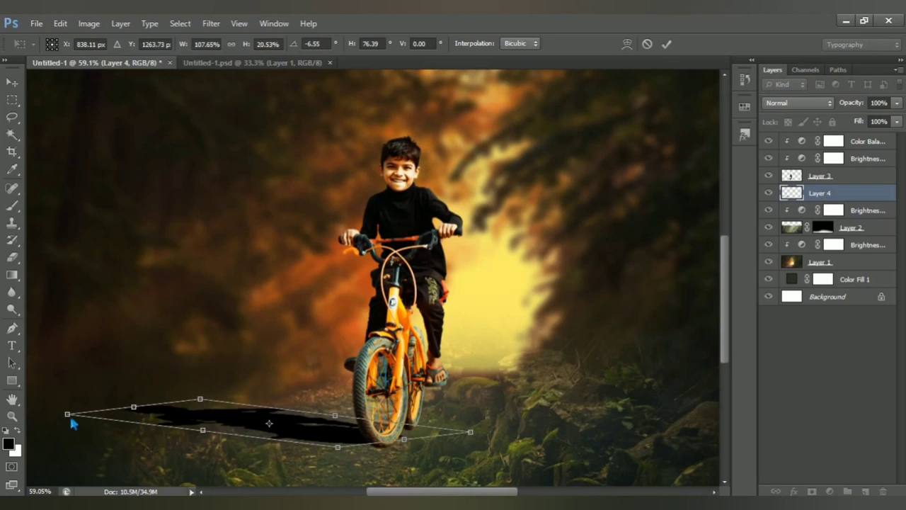
pyautogui.moveTo(68, 416); pyautogui.dragTo(67, 424)
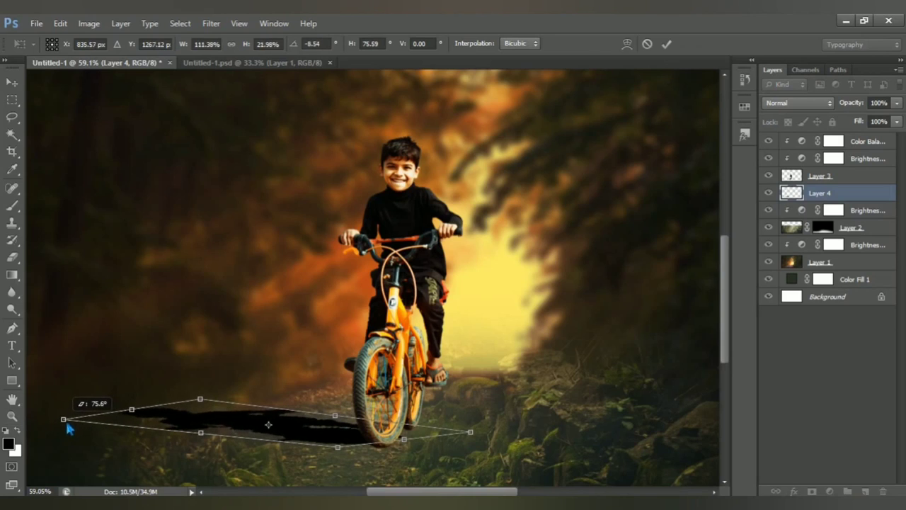
pyautogui.moveTo(201, 402); pyautogui.dragTo(204, 412)
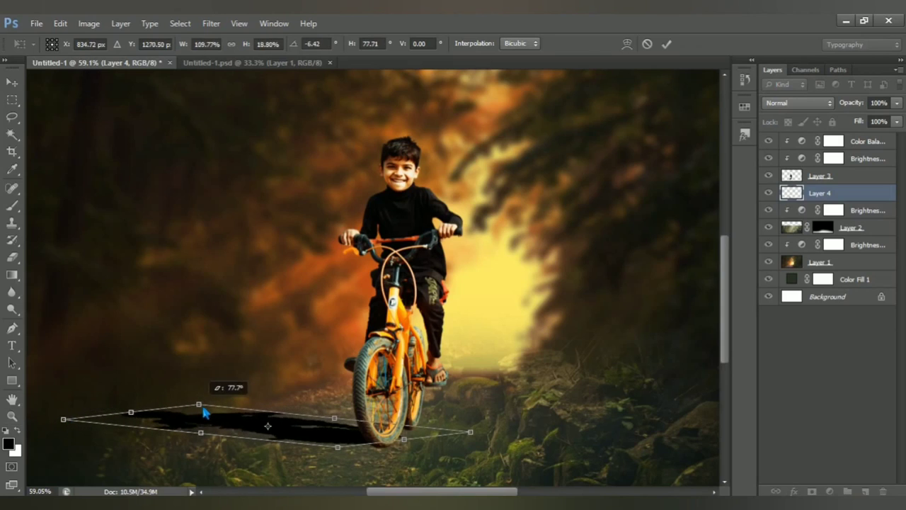
pyautogui.press('b')
# Step: Close the Untitled-1.psd document
pyautogui.scroll(-2, 496, 376)
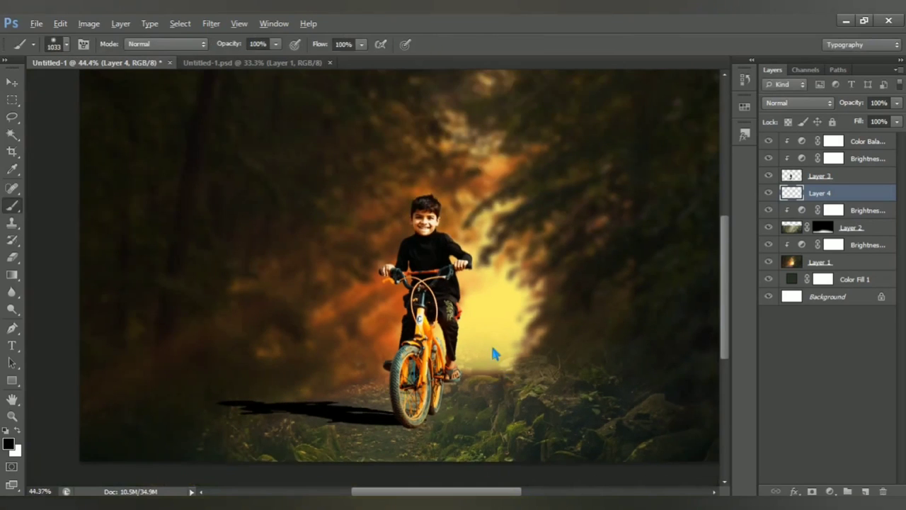
pyautogui.press('alt')
pyautogui.click(329, 62)
# Step: Apply an 8.4 pixel Gaussian Blur to the cast shadow
pyautogui.click(211, 24)
pyautogui.moveTo(284, 157)
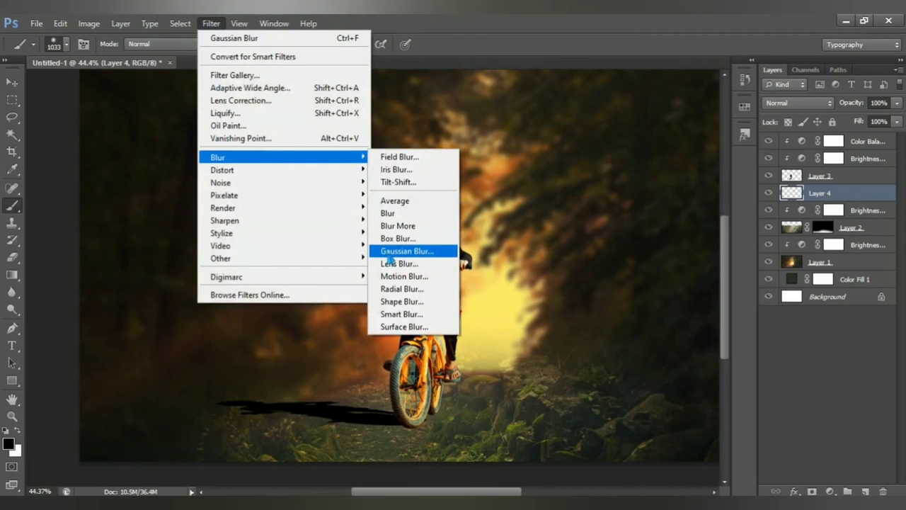
pyautogui.click(407, 250)
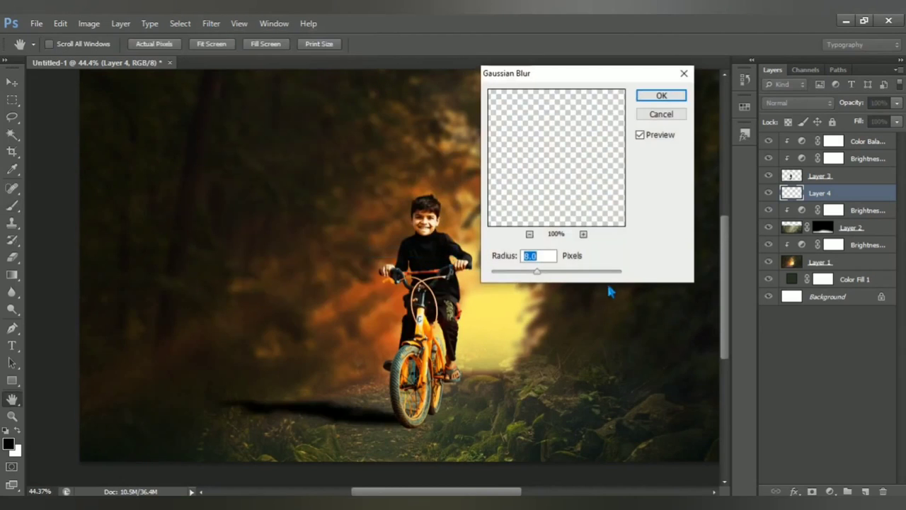
pyautogui.moveTo(537, 271); pyautogui.dragTo(547, 278)
pyautogui.click(641, 135)
pyautogui.click(681, 97)
pyautogui.press('b')
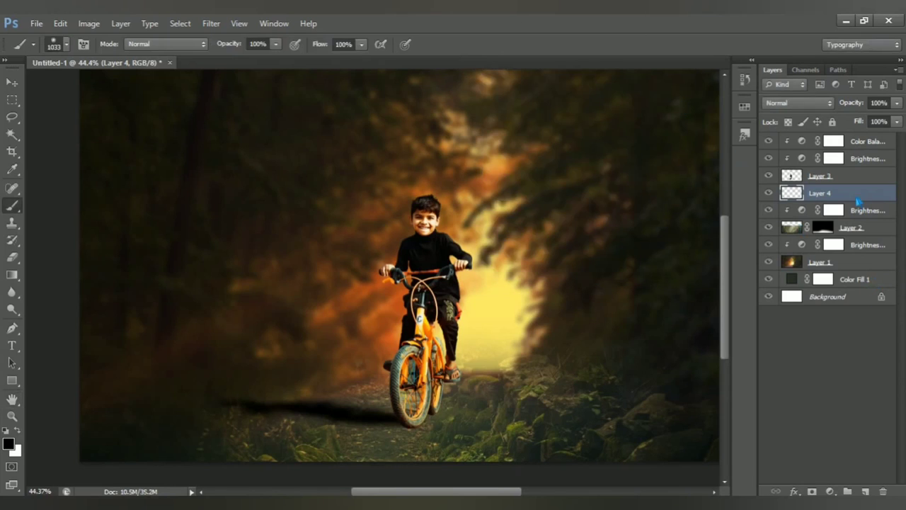
# Step: Lower Layer 4's opacity to 66%
pyautogui.click(877, 104)
pyautogui.write('6')
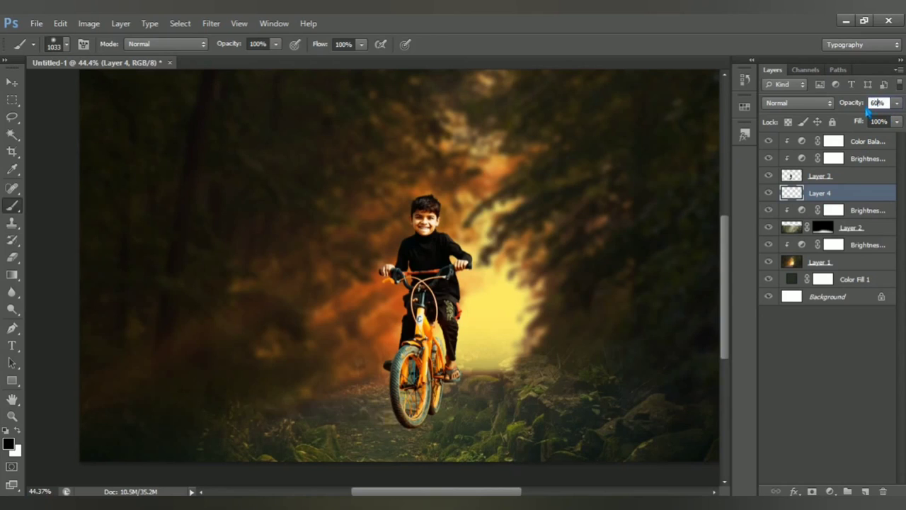
pyautogui.write('0')
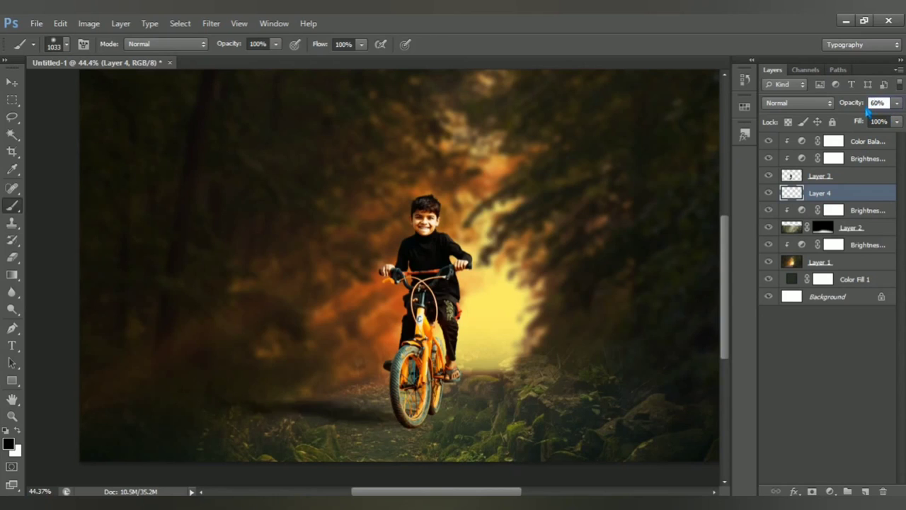
pyautogui.write('6')
pyautogui.press('Return')
pyautogui.scroll(-2, 453, 316)
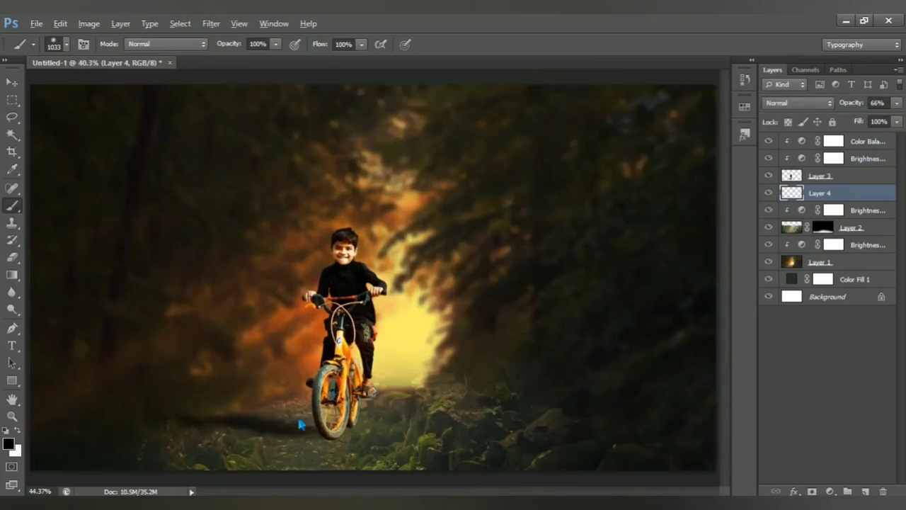
# Step: Paint a small soft black shadow under the front wheel on a new Layer 5
pyautogui.scroll(2, 299, 424)
pyautogui.scroll(1, 323, 415)
pyautogui.scroll(1, 368, 396)
pyautogui.scroll(1, 411, 368)
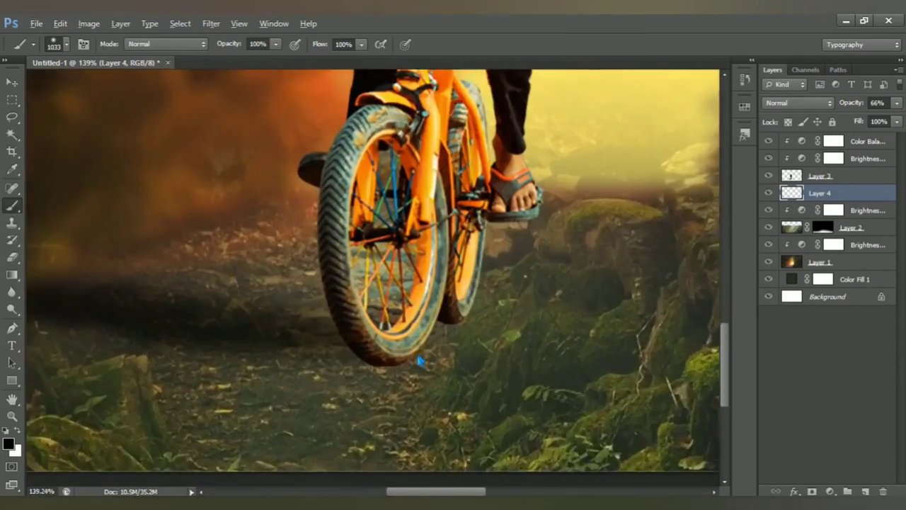
pyautogui.scroll(2, 419, 362)
pyautogui.moveTo(409, 340); pyautogui.dragTo(403, 316)
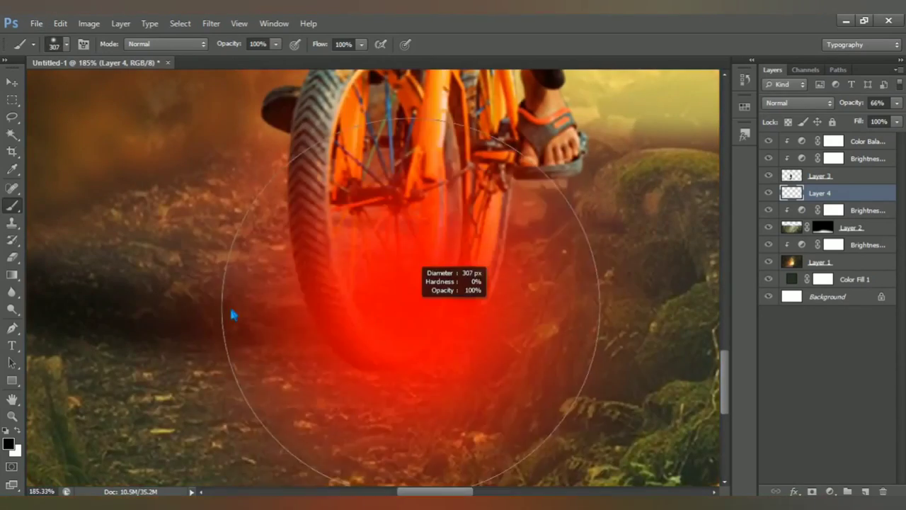
pyautogui.moveTo(364, 283); pyautogui.dragTo(141, 304)
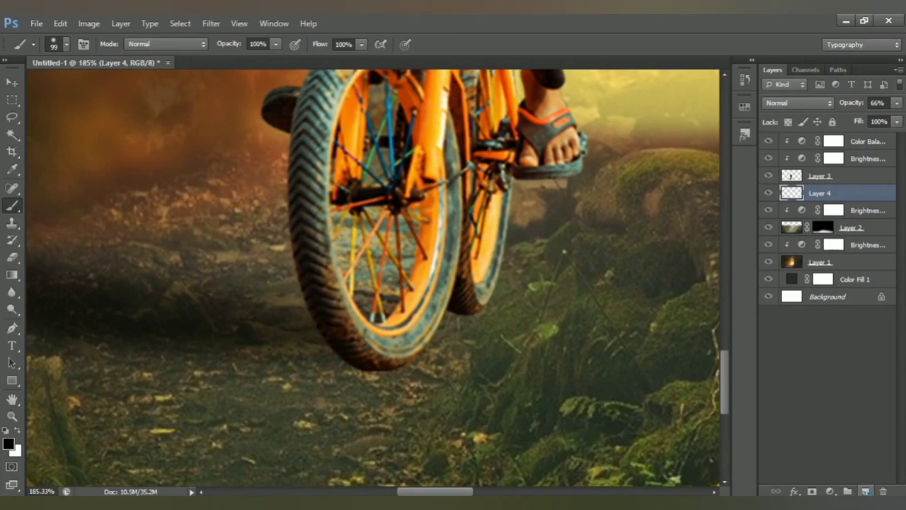
pyautogui.click(865, 491)
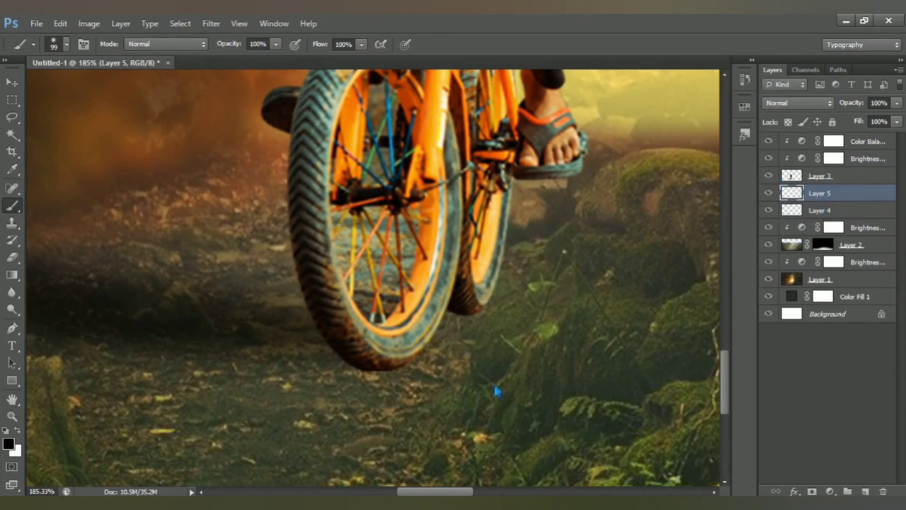
pyautogui.moveTo(375, 376)
pyautogui.mouseDown()
pyautogui.moveTo(358, 380)
pyautogui.moveTo(384, 371)
pyautogui.mouseUp()
pyautogui.click(383, 368)
# Step: Stretch the wheel shadow wider along the ground and commit the transform
pyautogui.hotkey('ctrl', 't')
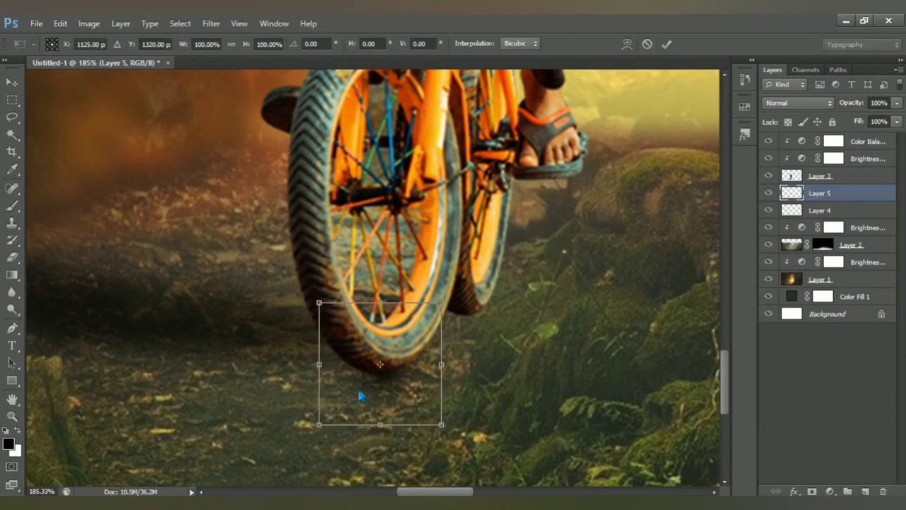
pyautogui.moveTo(400, 383); pyautogui.dragTo(398, 390)
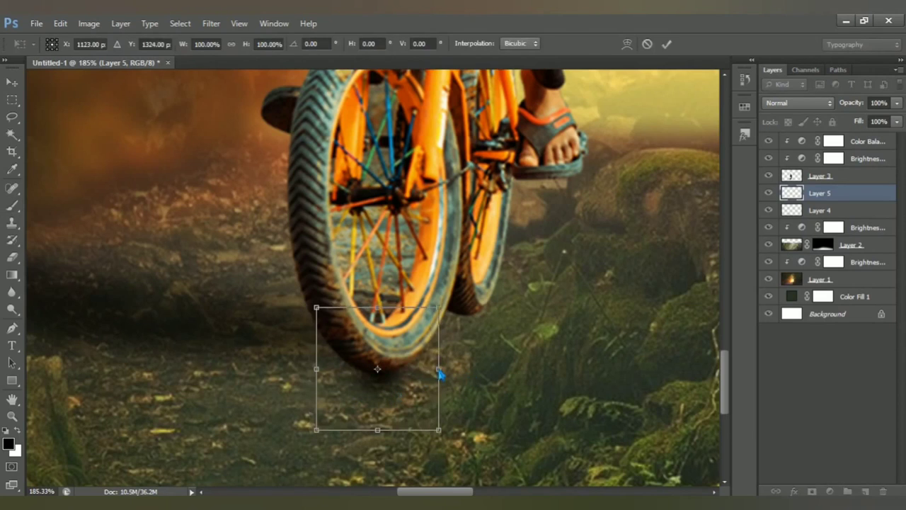
pyautogui.moveTo(439, 368); pyautogui.dragTo(479, 368)
pyautogui.moveTo(428, 391); pyautogui.dragTo(415, 394)
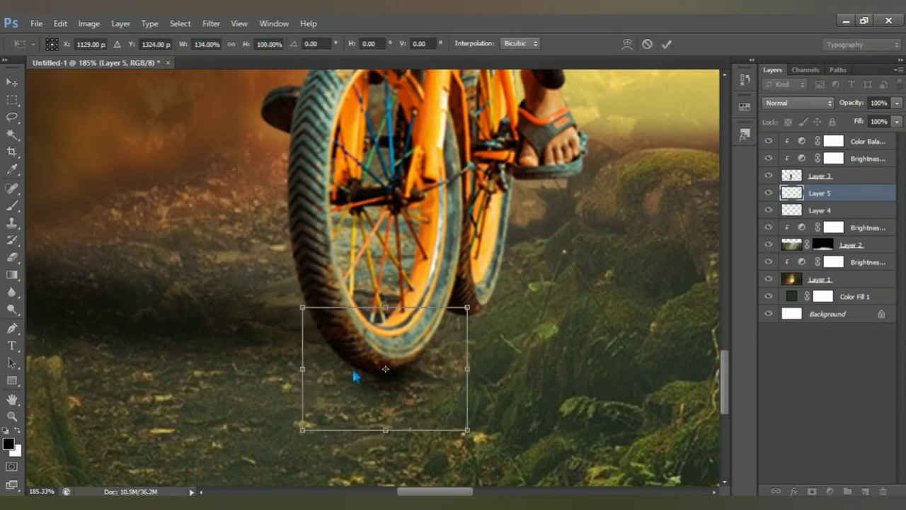
pyautogui.moveTo(309, 372); pyautogui.dragTo(258, 372)
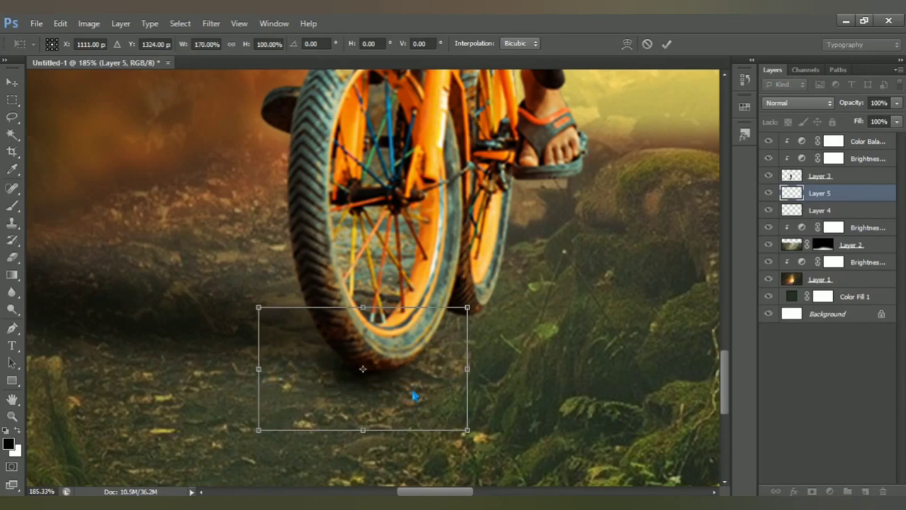
pyautogui.moveTo(410, 393); pyautogui.dragTo(420, 392)
pyautogui.press('Return')
pyautogui.press('b')
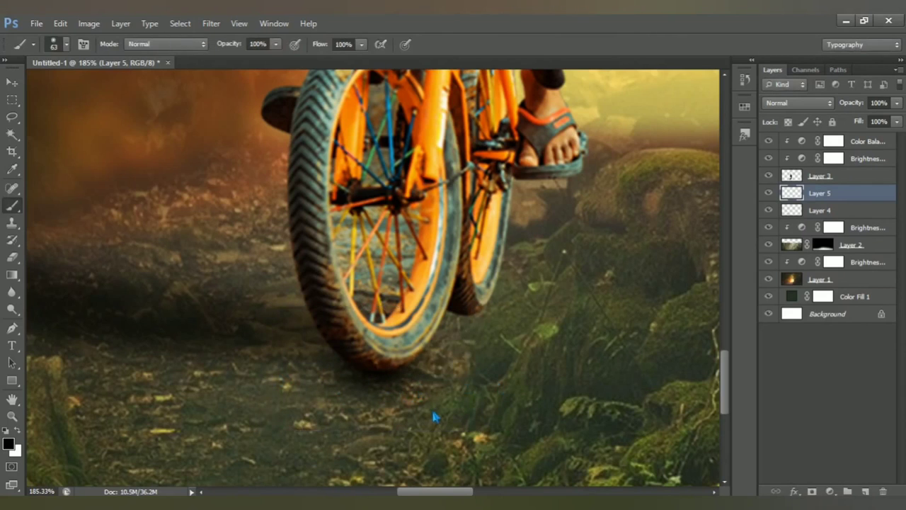
# Step: Duplicate Layer 5 as 'Layer 5 copy'
pyautogui.rightClick(824, 201)
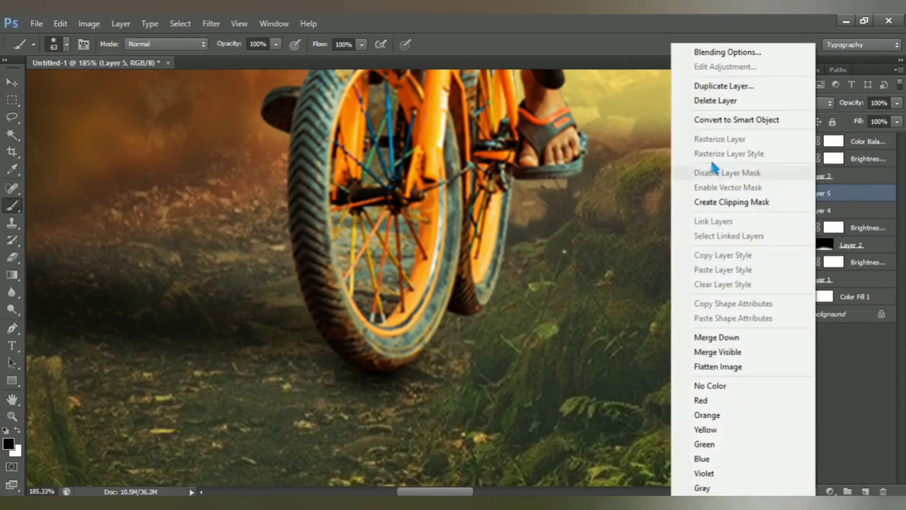
pyautogui.click(708, 30)
pyautogui.rightClick(820, 202)
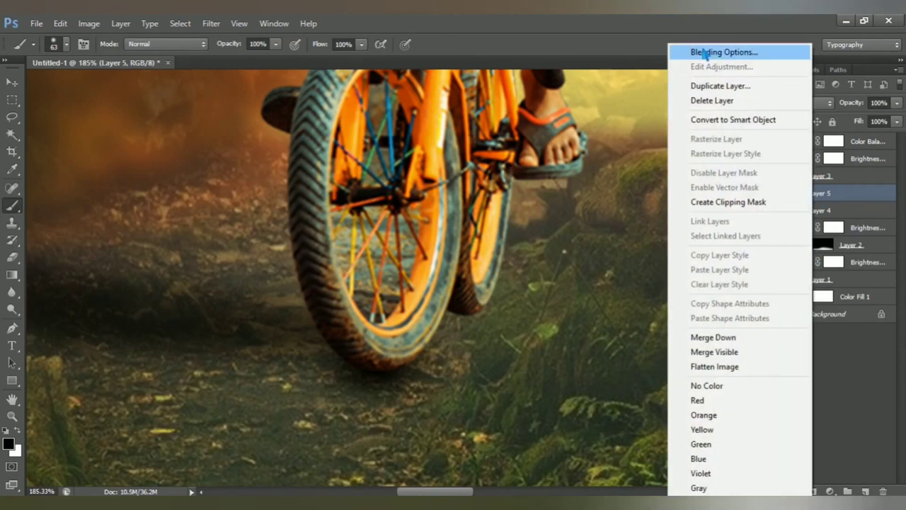
pyautogui.click(743, 86)
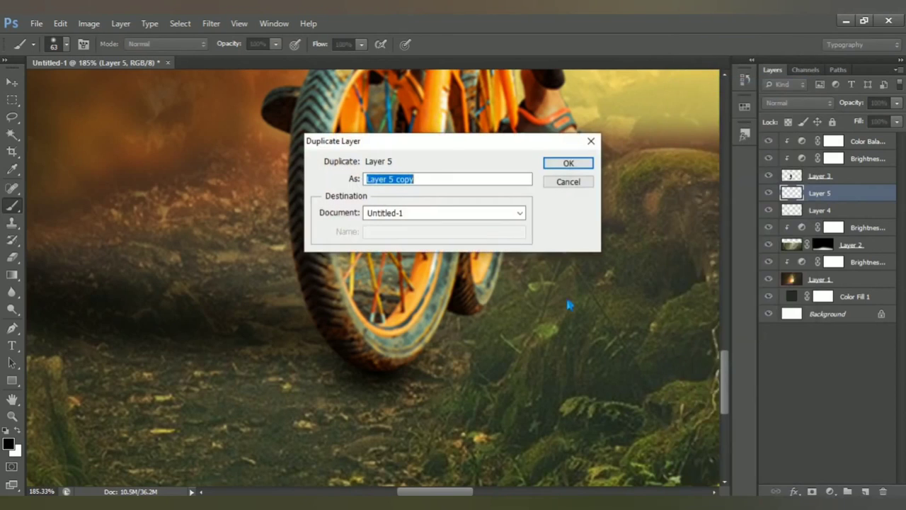
pyautogui.click(570, 164)
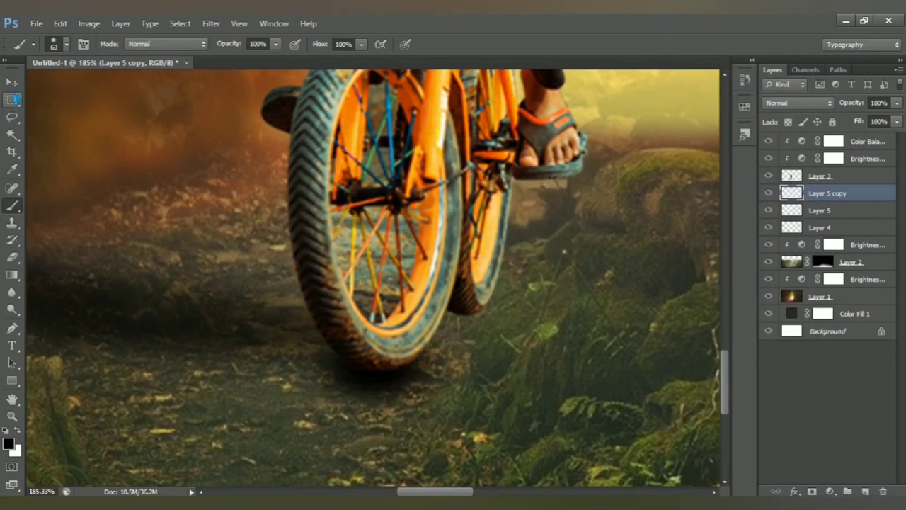
# Step: Move the copied shadow under the rear wheel and zoom back out
pyautogui.press('v')
pyautogui.moveTo(380, 378); pyautogui.dragTo(462, 318)
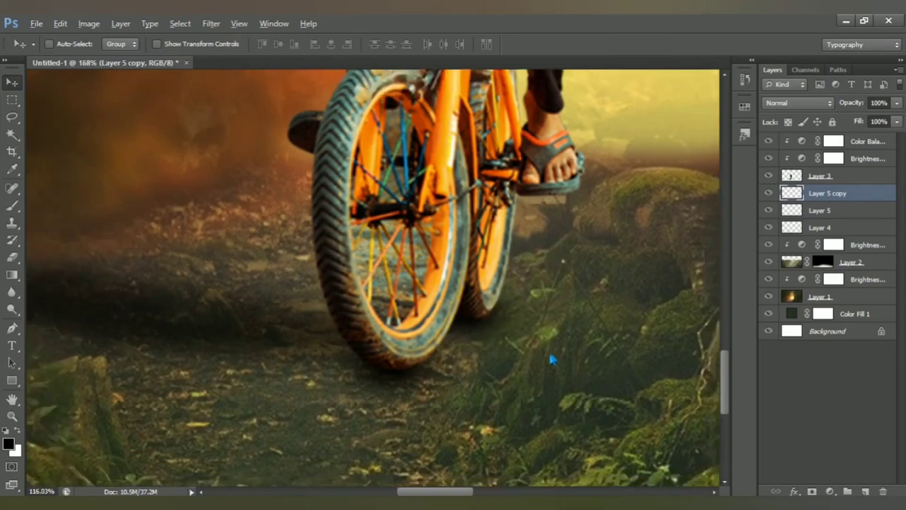
pyautogui.scroll(-4, 547, 359)
pyautogui.scroll(-2, 546, 358)
pyautogui.scroll(-2, 546, 359)
pyautogui.scroll(-1, 546, 360)
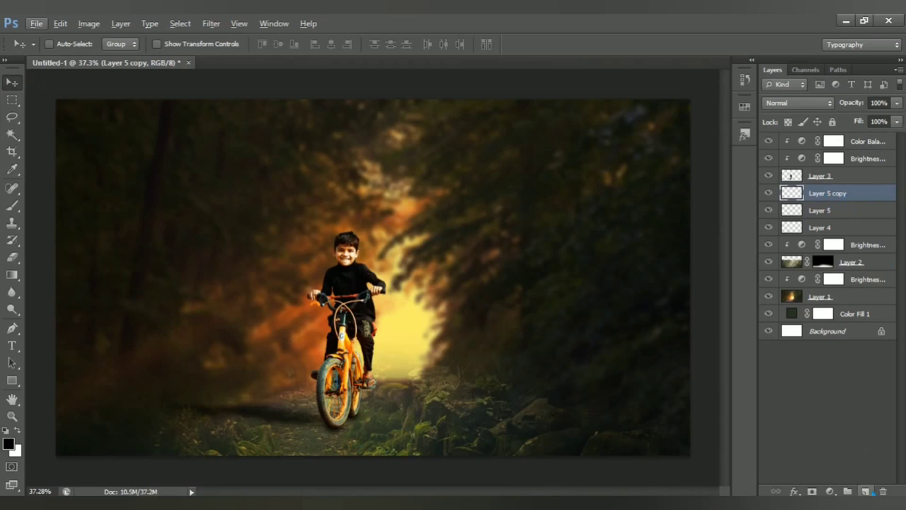
# Step: Add new Layer 6 and set the Brush Tool to 50% opacity
pyautogui.click(865, 491)
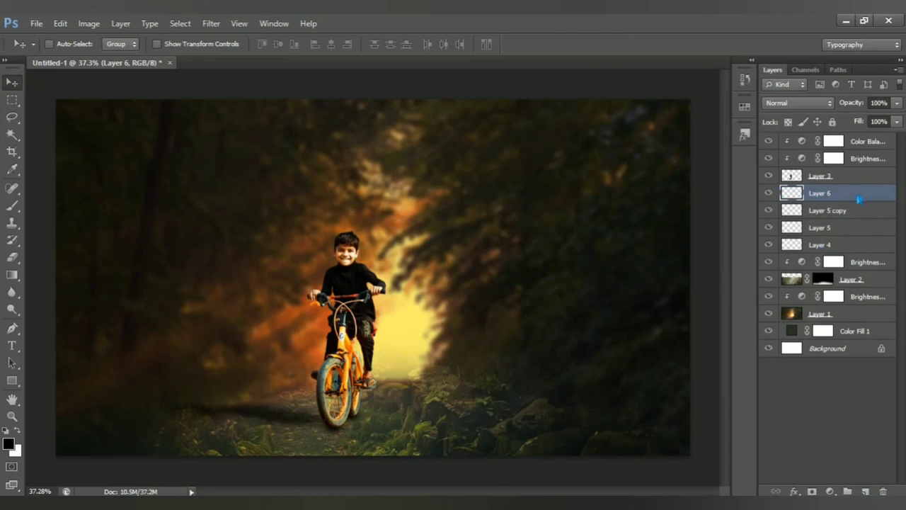
pyautogui.moveTo(15, 206); pyautogui.dragTo(79, 214)
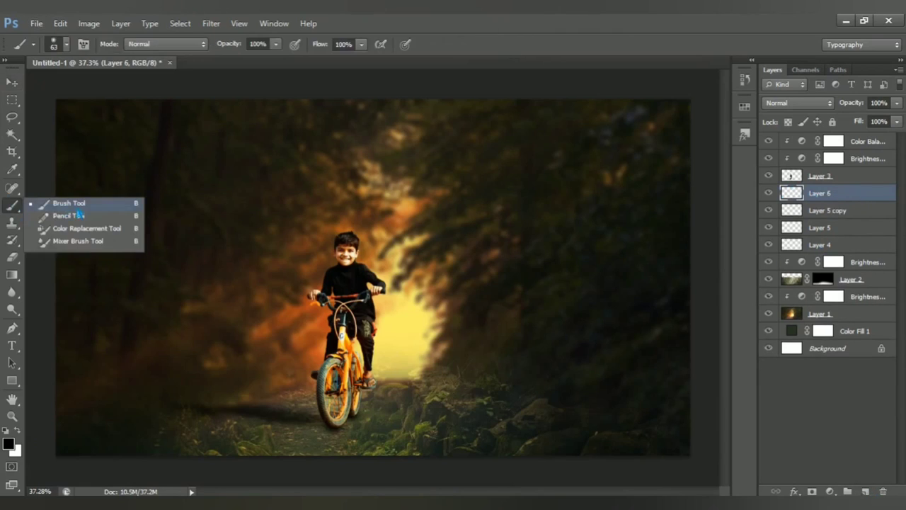
pyautogui.click(68, 206)
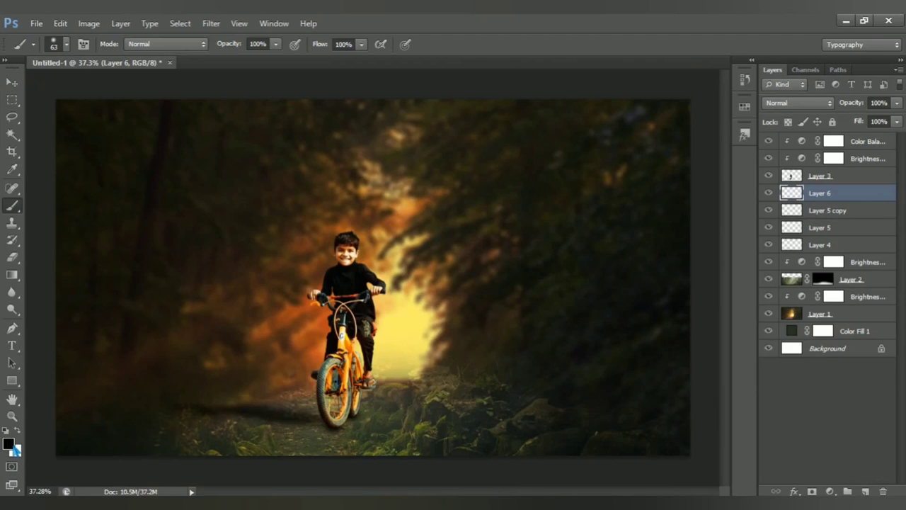
pyautogui.moveTo(240, 49); pyautogui.dragTo(203, 48)
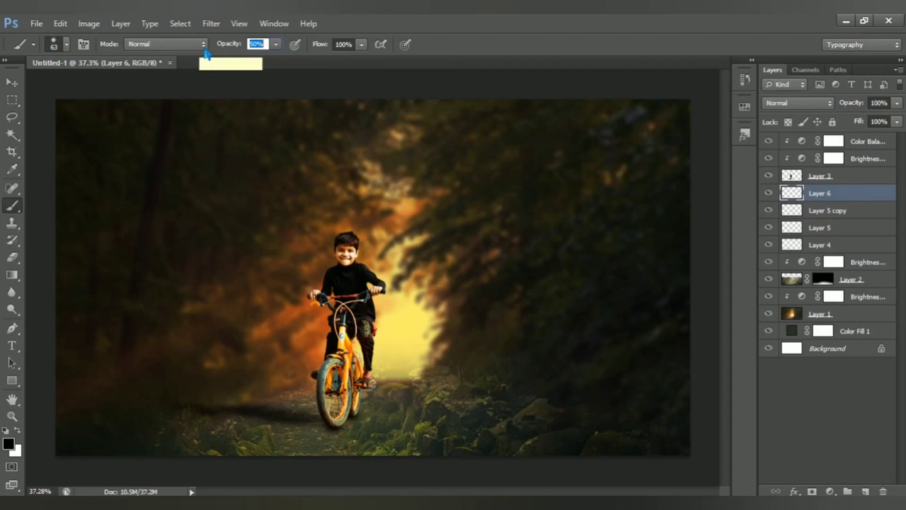
pyautogui.press('Return')
# Step: Paint black along the bottom edge with the brush enlarged to 1103 px
pyautogui.moveTo(351, 404); pyautogui.dragTo(424, 398)
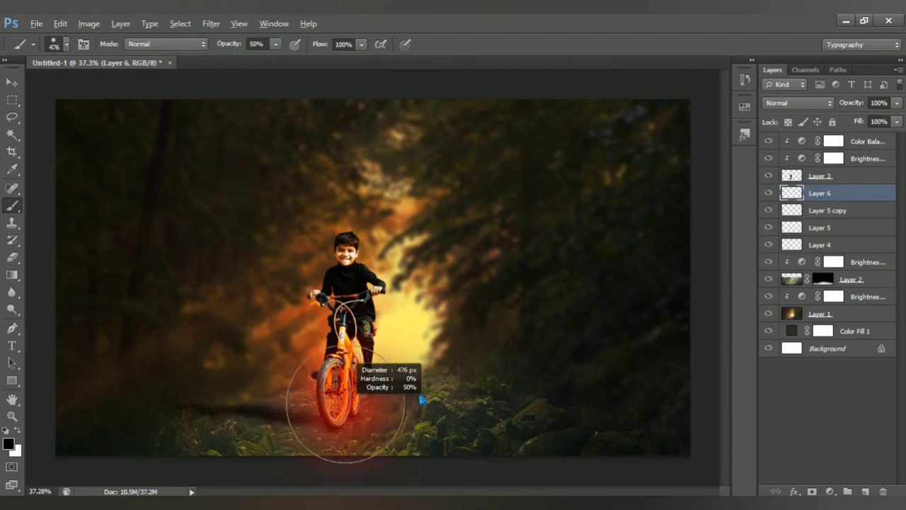
pyautogui.scroll(-2, 357, 400)
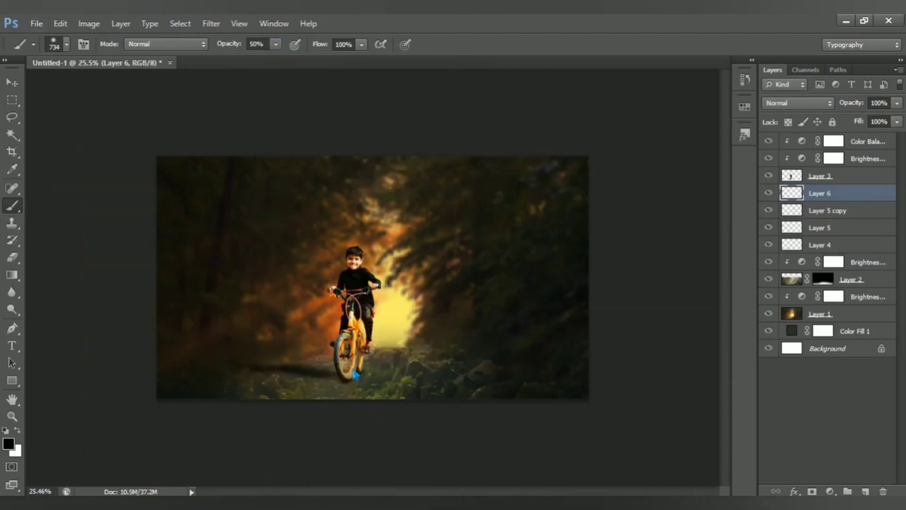
pyautogui.moveTo(356, 373); pyautogui.dragTo(375, 373)
pyautogui.moveTo(309, 448); pyautogui.dragTo(347, 475)
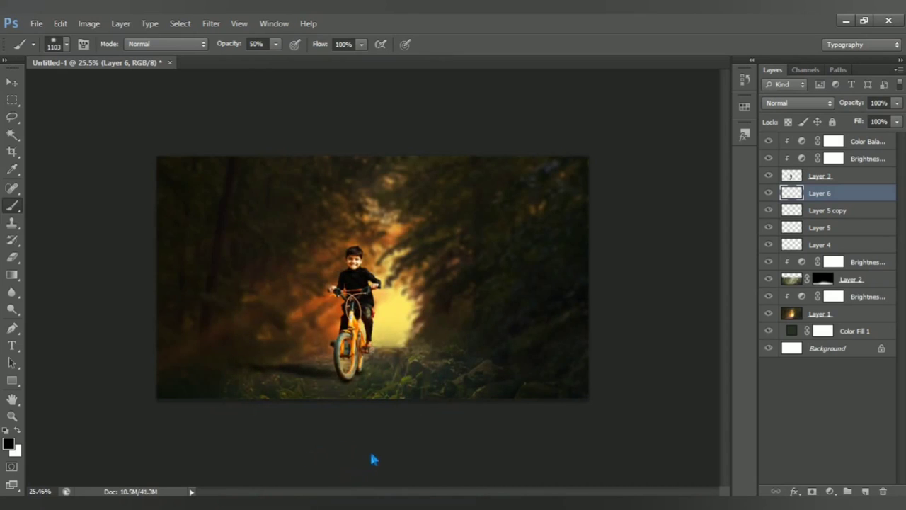
pyautogui.moveTo(372, 456); pyautogui.dragTo(341, 485)
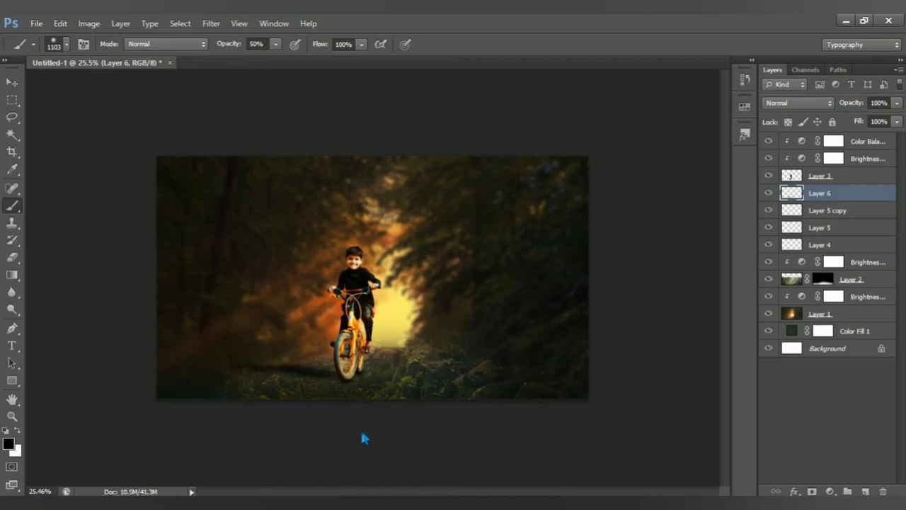
pyautogui.scroll(2, 360, 421)
pyautogui.scroll(1, 360, 414)
pyautogui.scroll(-1, 365, 386)
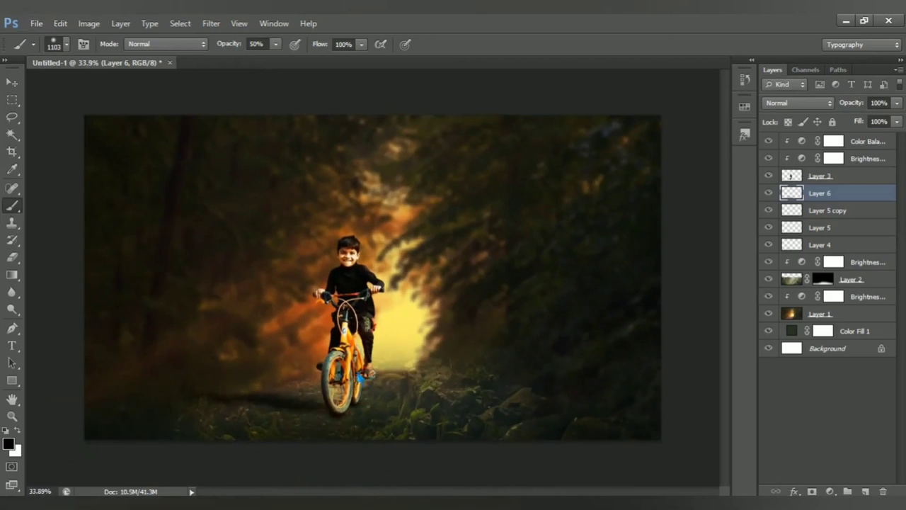
pyautogui.scroll(1, 360, 379)
# Step: Add a Brightness/Contrast layer atop the stack at brightness -26, contrast 26, comparing on/off
pyautogui.click(833, 143)
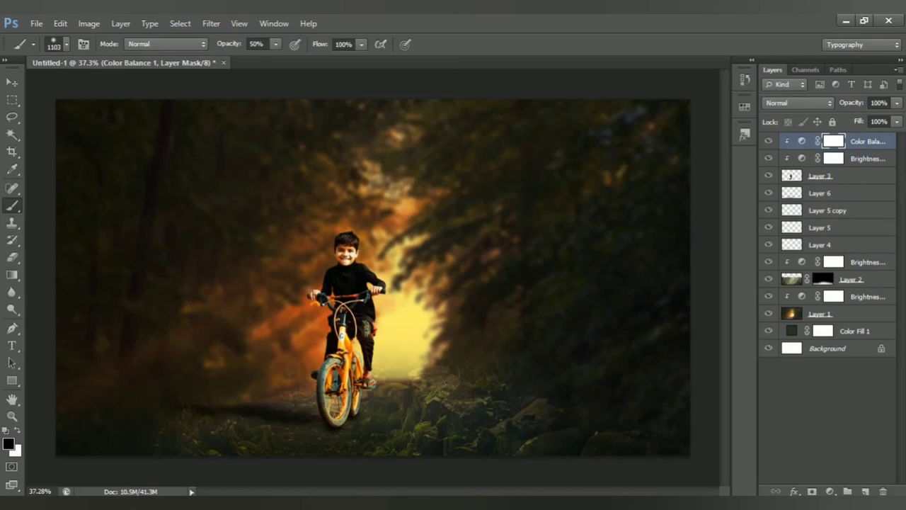
pyautogui.click(830, 491)
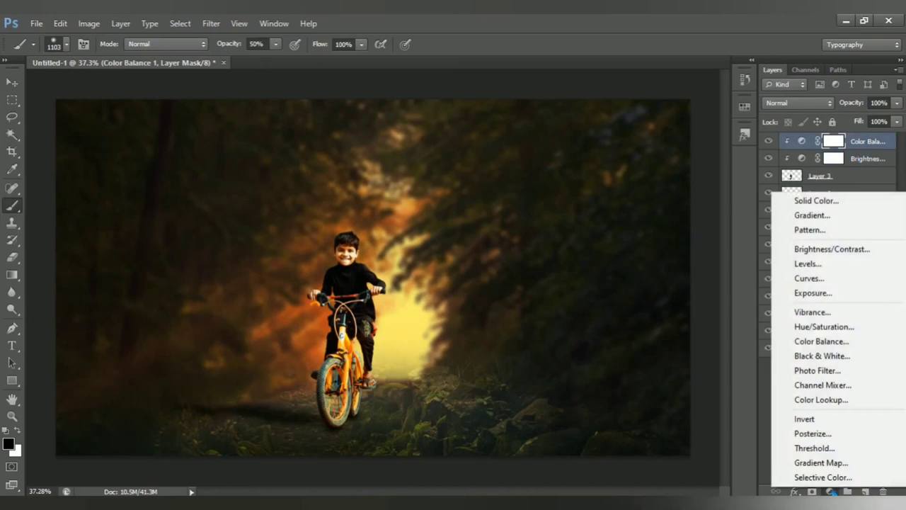
pyautogui.click(833, 250)
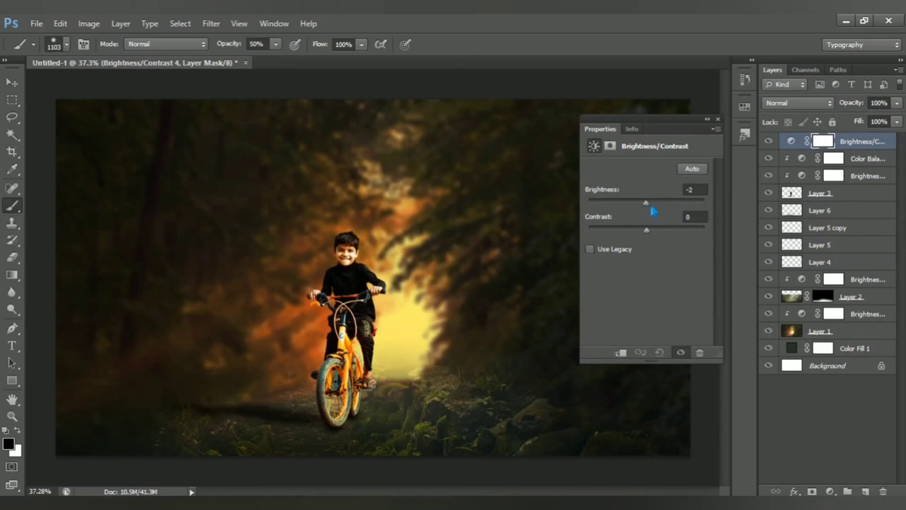
pyautogui.moveTo(652, 208); pyautogui.dragTo(645, 209)
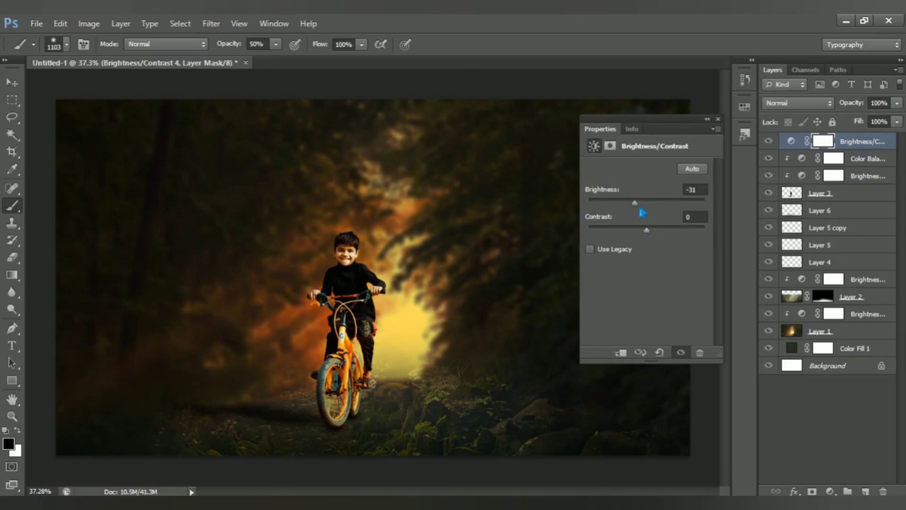
pyautogui.moveTo(641, 212); pyautogui.dragTo(664, 239)
pyautogui.click(682, 354)
pyautogui.click(717, 119)
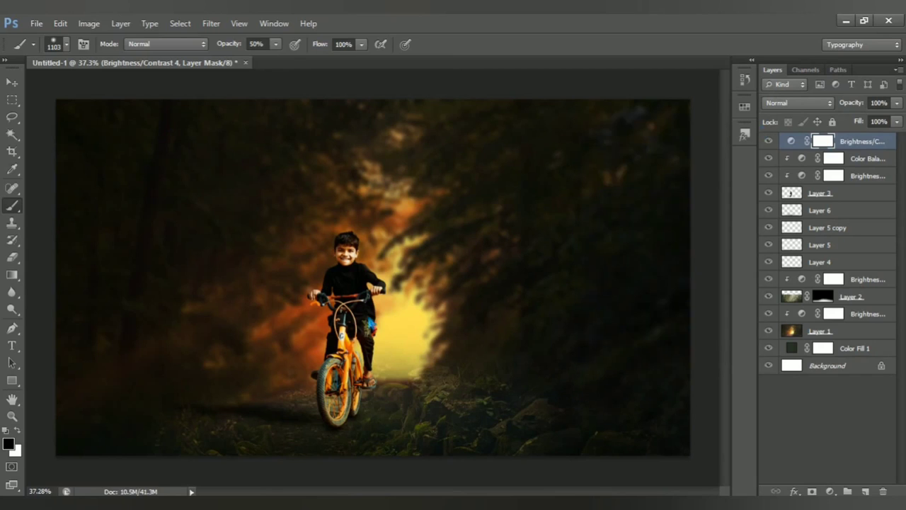
pyautogui.scroll(-2, 101, 269)
# Step: Paint black at 100% brush opacity in the centre of the top adjustment's mask
pyautogui.rightClick(13, 210)
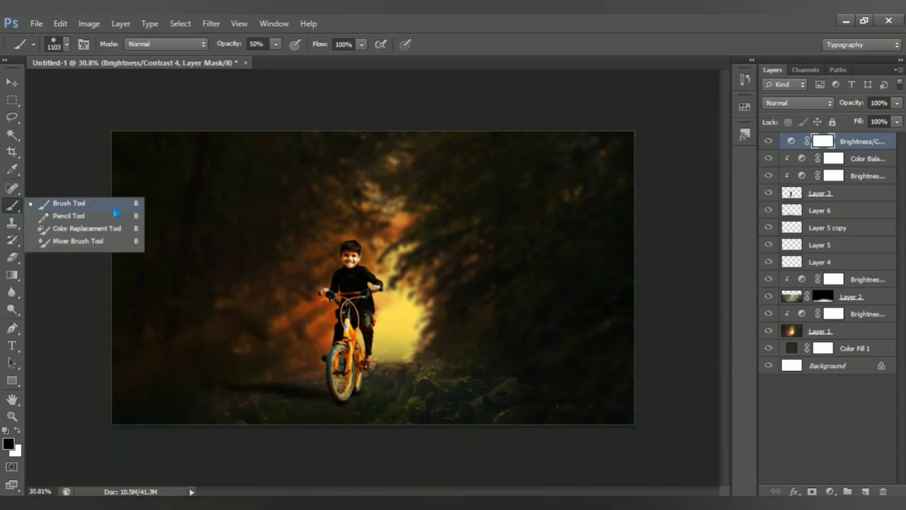
pyautogui.click(88, 207)
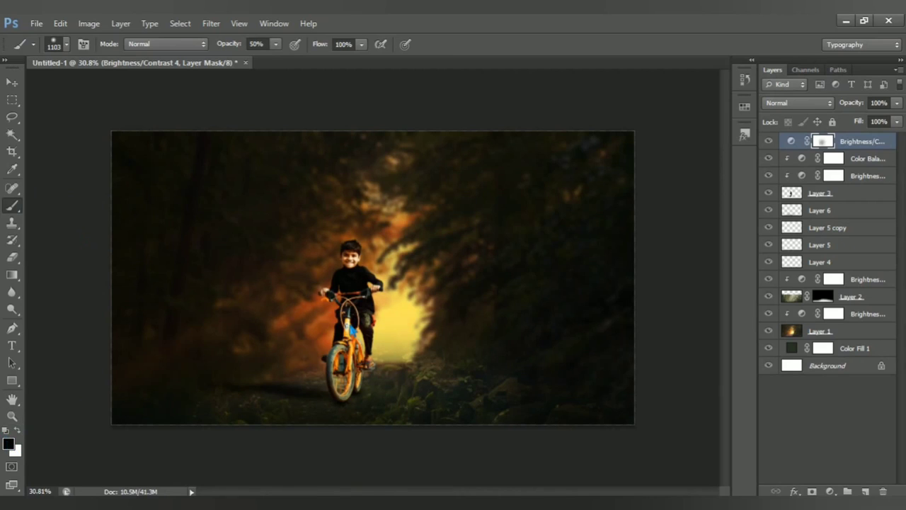
pyautogui.moveTo(236, 51); pyautogui.dragTo(347, 61)
pyautogui.click(369, 333)
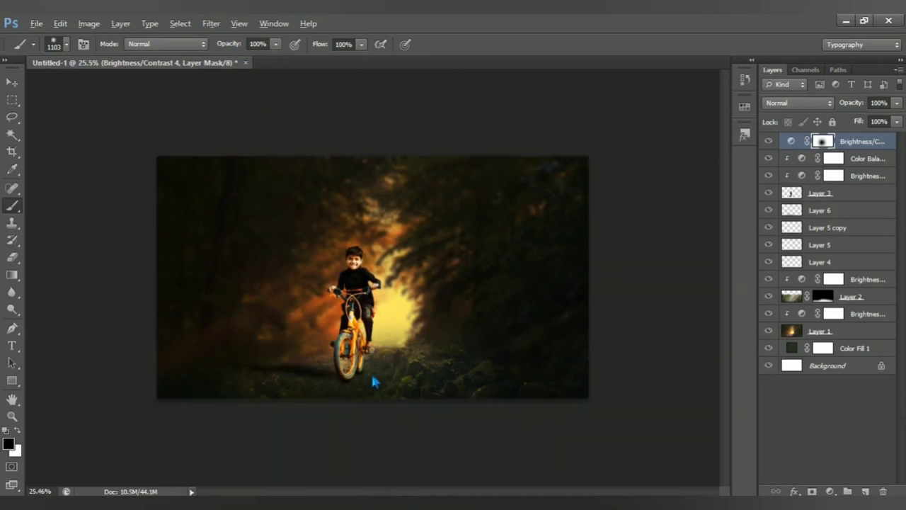